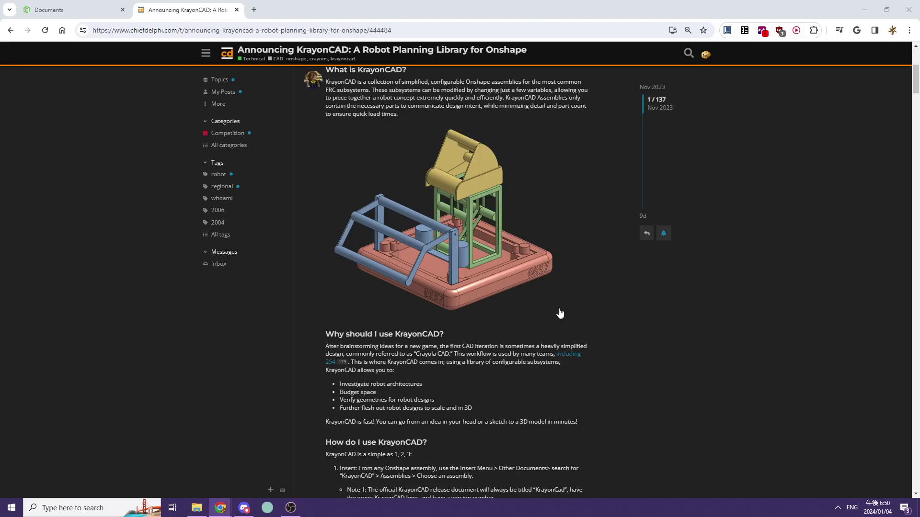
Step: Read the KrayonCAD announcement post, covering its purpose and the insert, configure and mate instructions
{"action": "scroll", "coordinate": [709, 335], "scroll_direction": "down", "scroll_amount": 2}
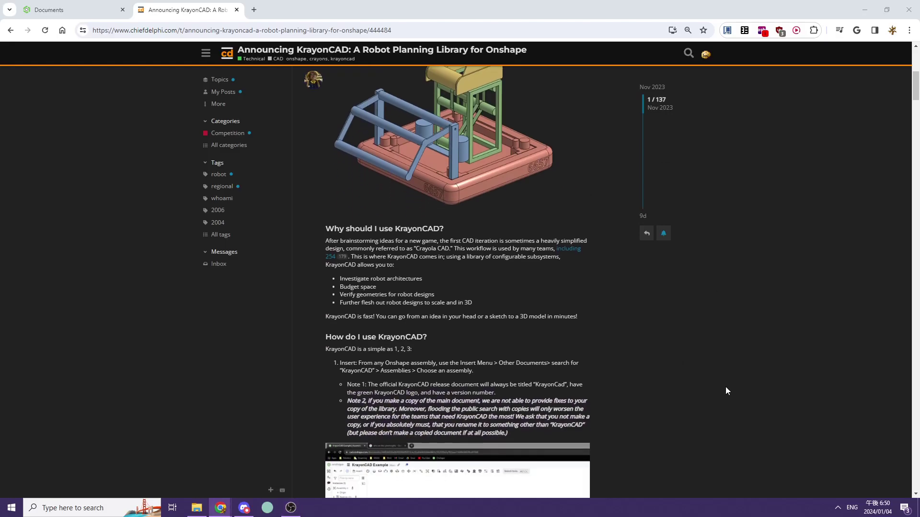
{"action": "scroll", "coordinate": [725, 390], "scroll_direction": "down", "scroll_amount": 3}
{"action": "scroll", "coordinate": [579, 318], "scroll_direction": "down", "scroll_amount": 5}
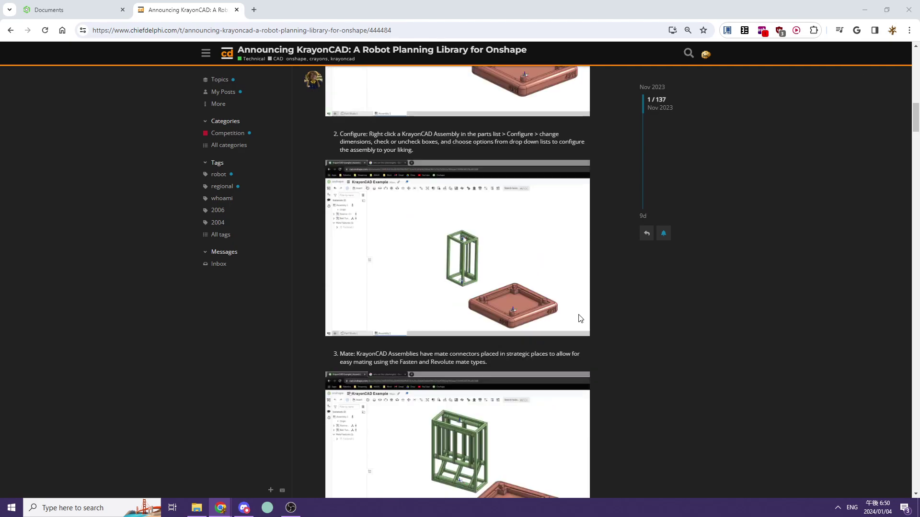
{"action": "scroll", "coordinate": [588, 308], "scroll_direction": "up", "scroll_amount": 10}
{"action": "scroll", "coordinate": [620, 297], "scroll_direction": "down", "scroll_amount": 19}
{"action": "scroll", "coordinate": [620, 298], "scroll_direction": "down", "scroll_amount": 10}
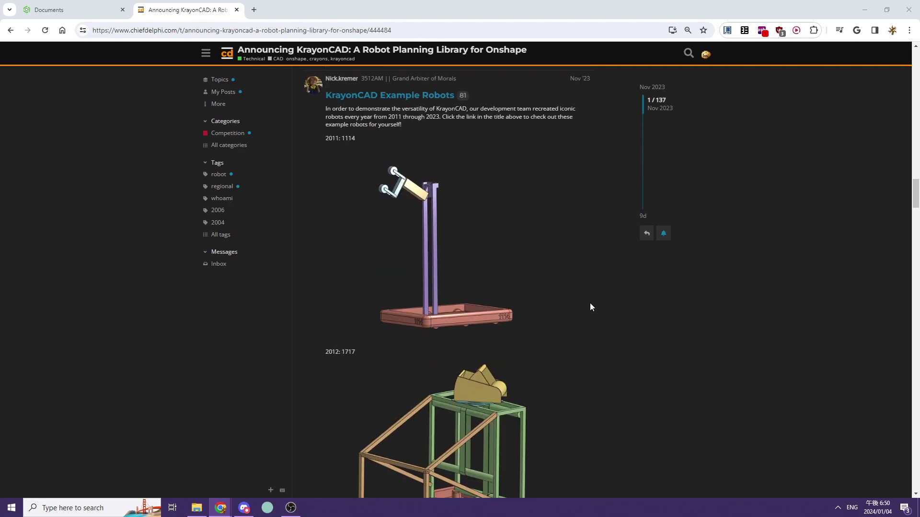
Step: Look through the KrayonCAD example robots recreated from the 2011 to 2015 seasons in the second forum post
{"action": "scroll", "coordinate": [672, 291], "scroll_direction": "down", "scroll_amount": 5}
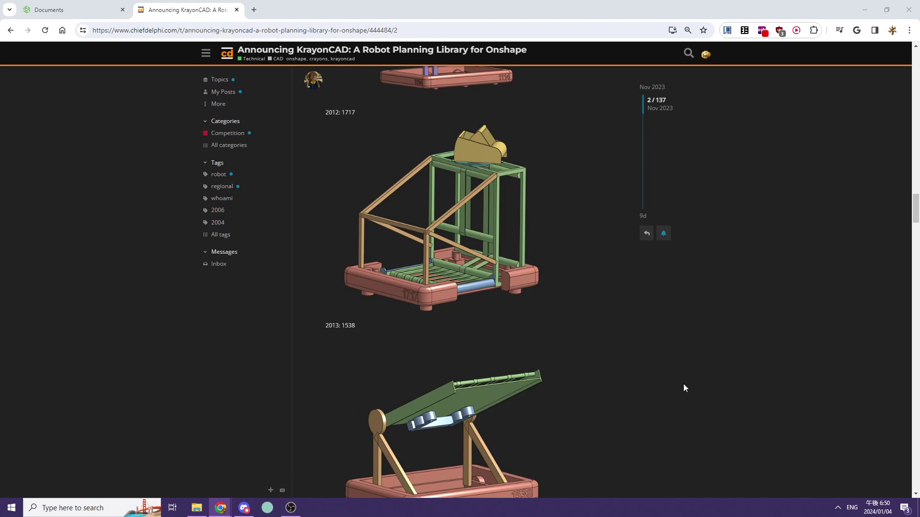
{"action": "scroll", "coordinate": [582, 259], "scroll_direction": "down", "scroll_amount": 2}
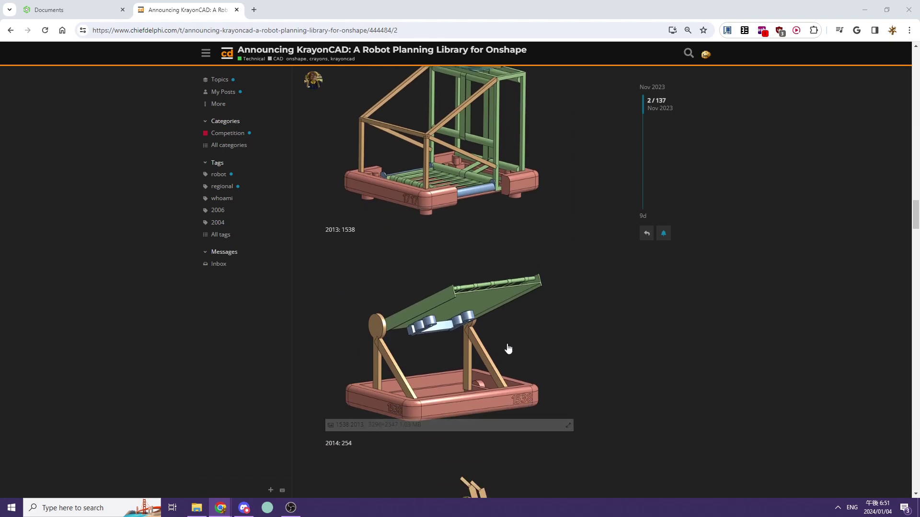
{"action": "scroll", "coordinate": [661, 318], "scroll_direction": "down", "scroll_amount": 4}
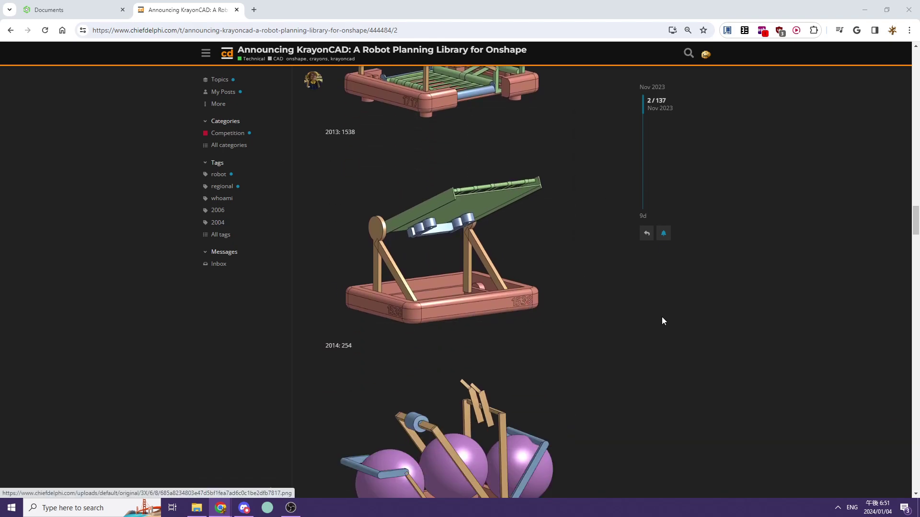
{"action": "scroll", "coordinate": [575, 307], "scroll_direction": "down", "scroll_amount": 1}
{"action": "scroll", "coordinate": [527, 258], "scroll_direction": "down", "scroll_amount": 2}
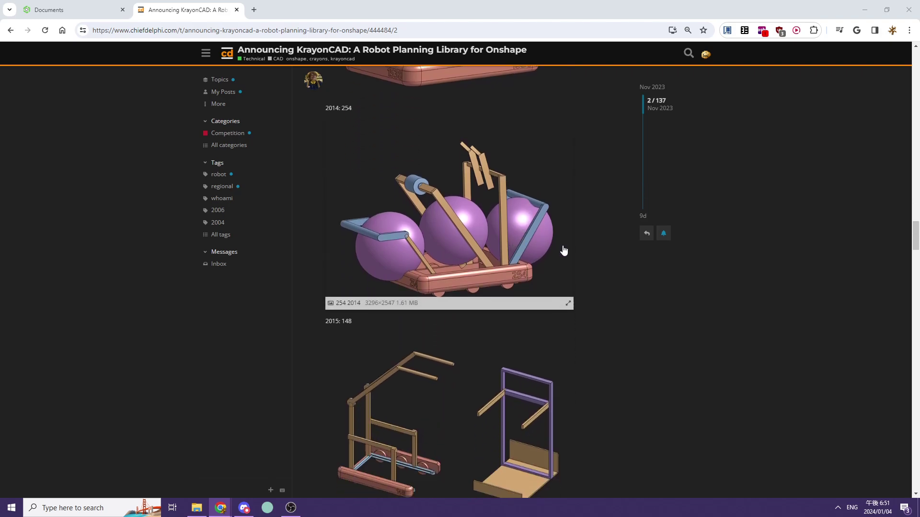
{"action": "scroll", "coordinate": [496, 384], "scroll_direction": "up", "scroll_amount": 5}
{"action": "scroll", "coordinate": [512, 303], "scroll_direction": "up", "scroll_amount": 4}
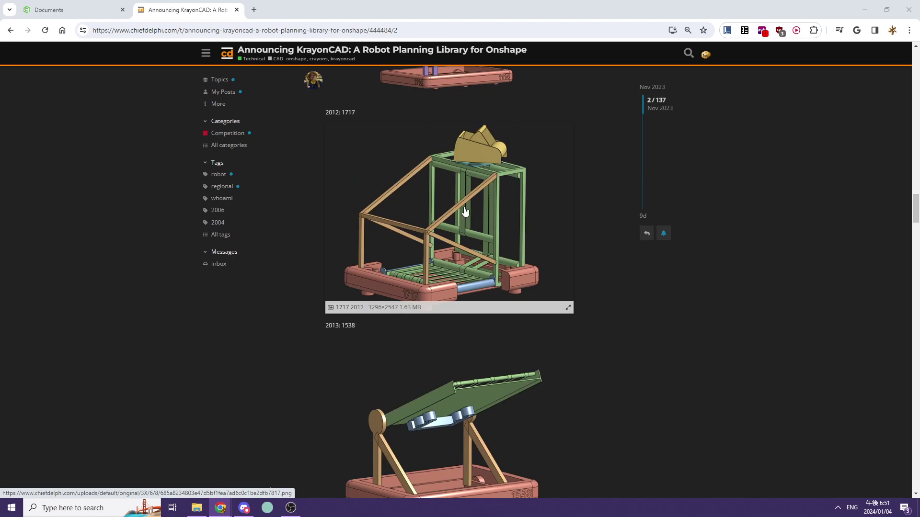
{"action": "scroll", "coordinate": [465, 211], "scroll_direction": "up", "scroll_amount": 2}
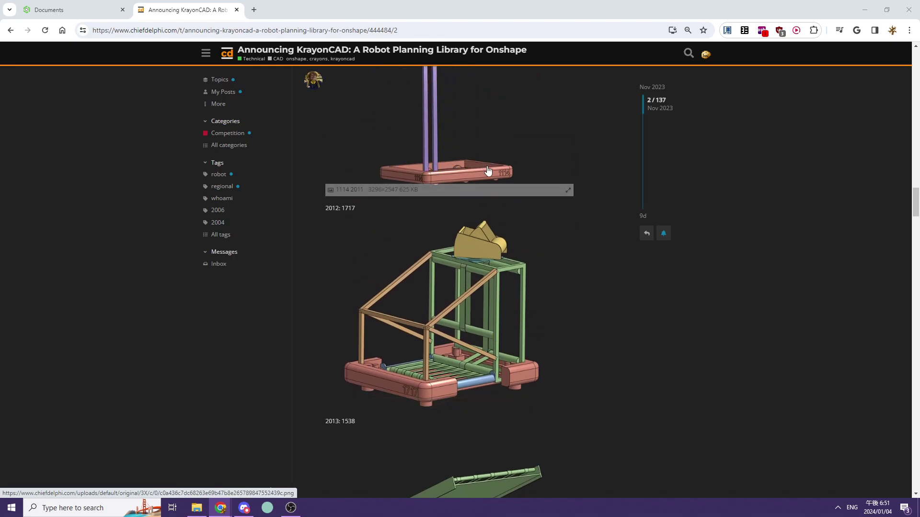
{"action": "scroll", "coordinate": [486, 181], "scroll_direction": "up", "scroll_amount": 3}
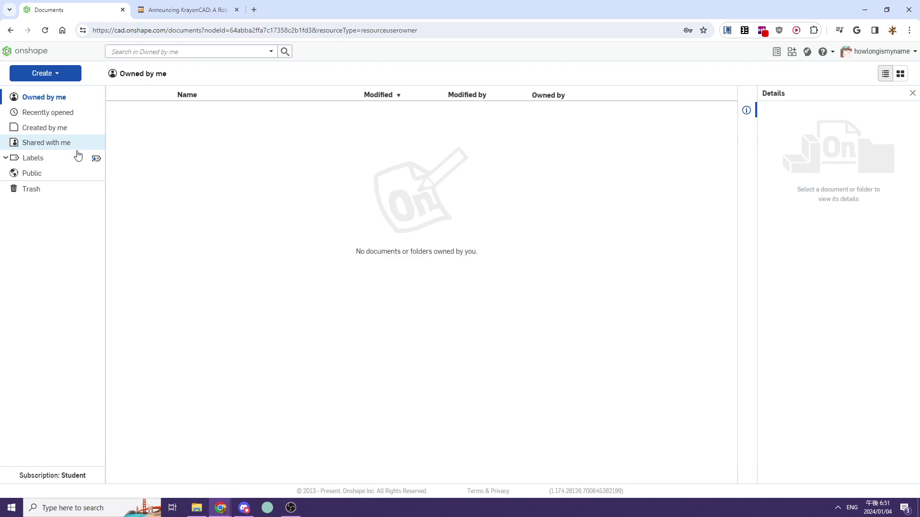
Step: In Onshape, search the public documents for a document named "KrayonCAD" with "Official" in its description
{"action": "left_click", "coordinate": [47, 174]}
{"action": "left_click", "coordinate": [150, 52]}
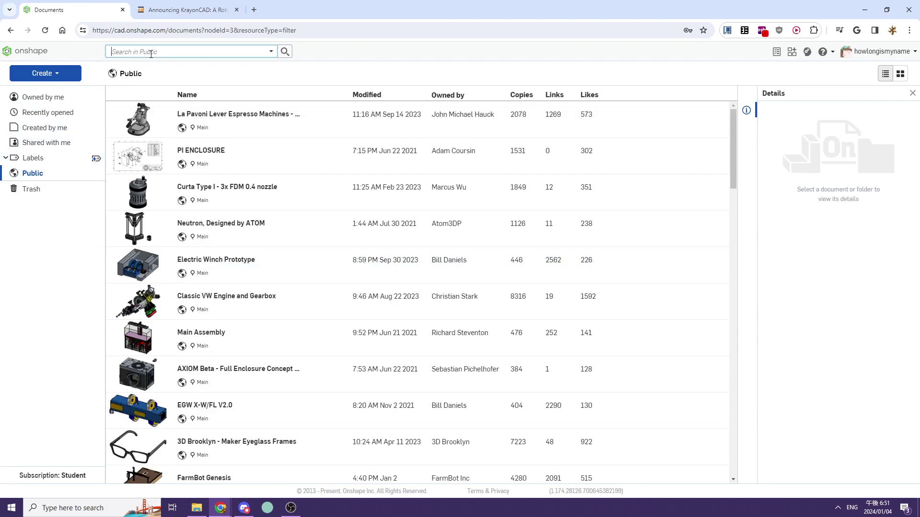
{"action": "left_click", "coordinate": [285, 52]}
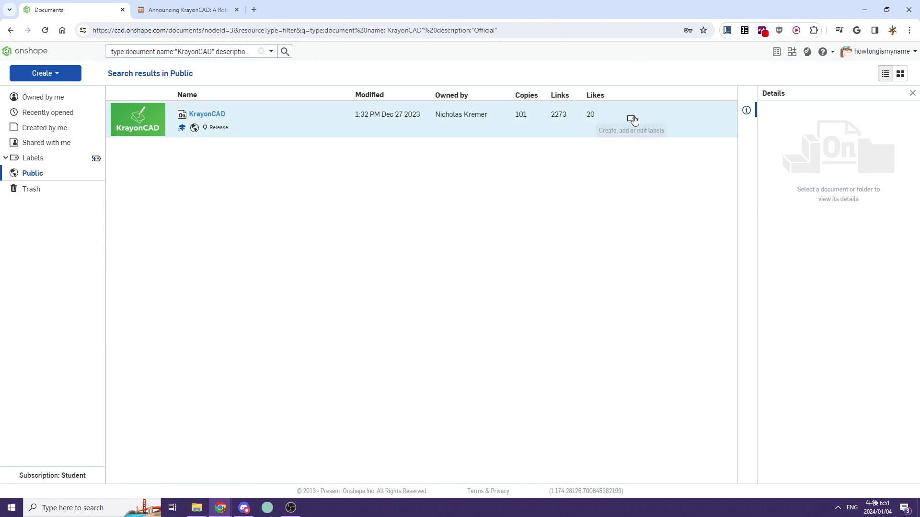
Step: Create a new label named "KrayonCAD" and apply it to the official KrayonCAD document
{"action": "left_click", "coordinate": [631, 120]}
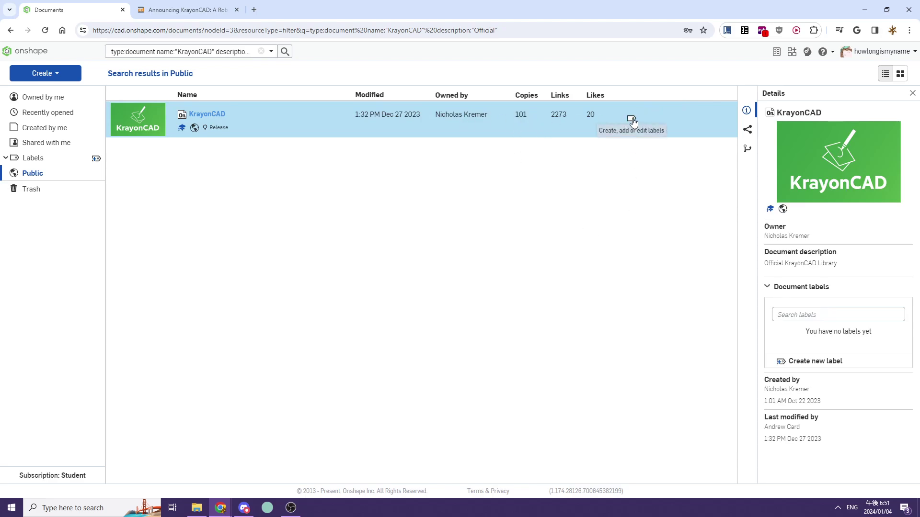
{"action": "left_click", "coordinate": [819, 361]}
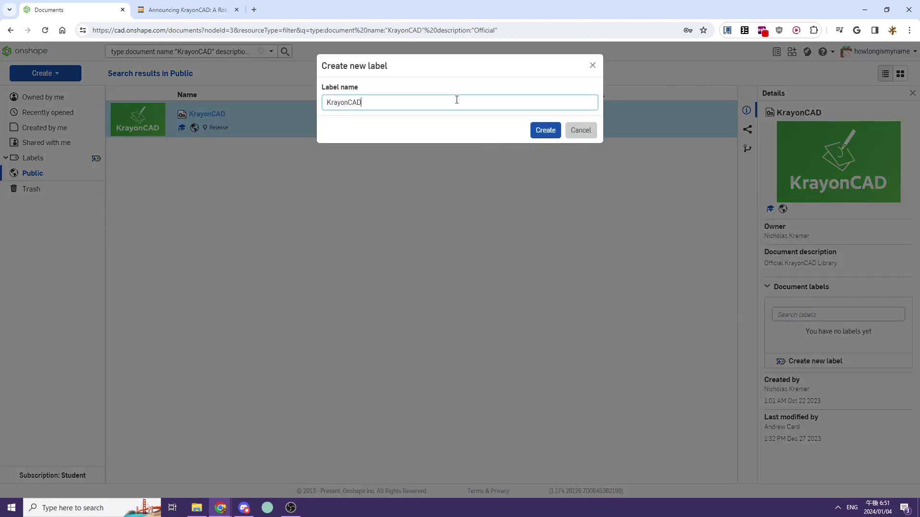
{"action": "left_click", "coordinate": [540, 134]}
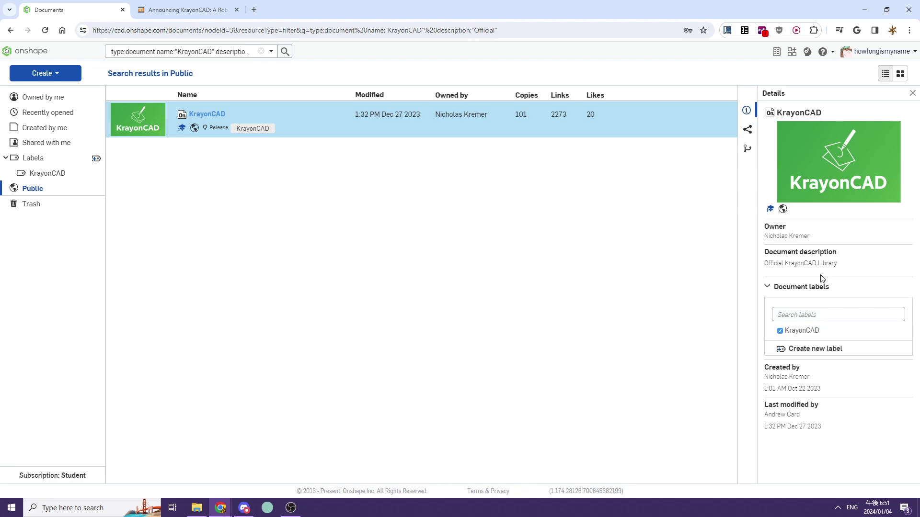
{"action": "left_click", "coordinate": [798, 330]}
{"action": "left_click", "coordinate": [798, 330]}
Step: Create a new document named "KrayonCAD Test" among the documents owned by the account
{"action": "left_click", "coordinate": [56, 97]}
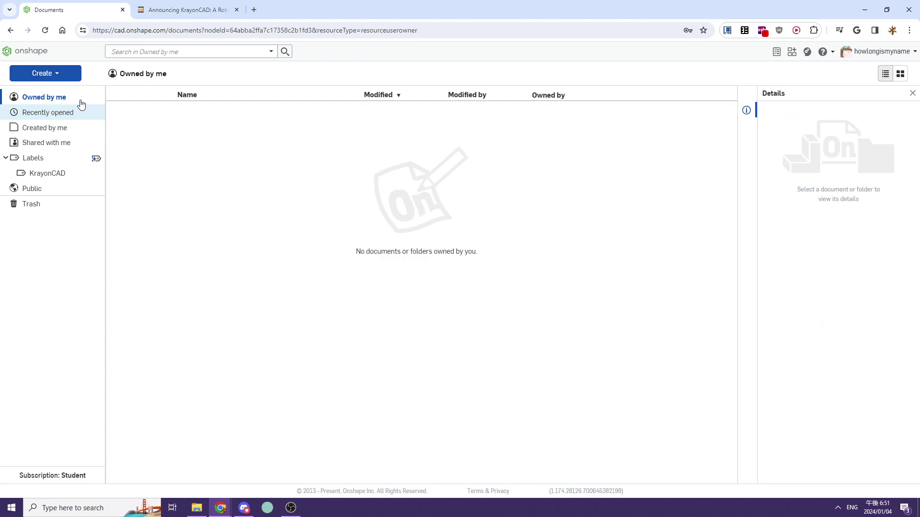
{"action": "left_click", "coordinate": [63, 76]}
{"action": "left_click", "coordinate": [66, 98]}
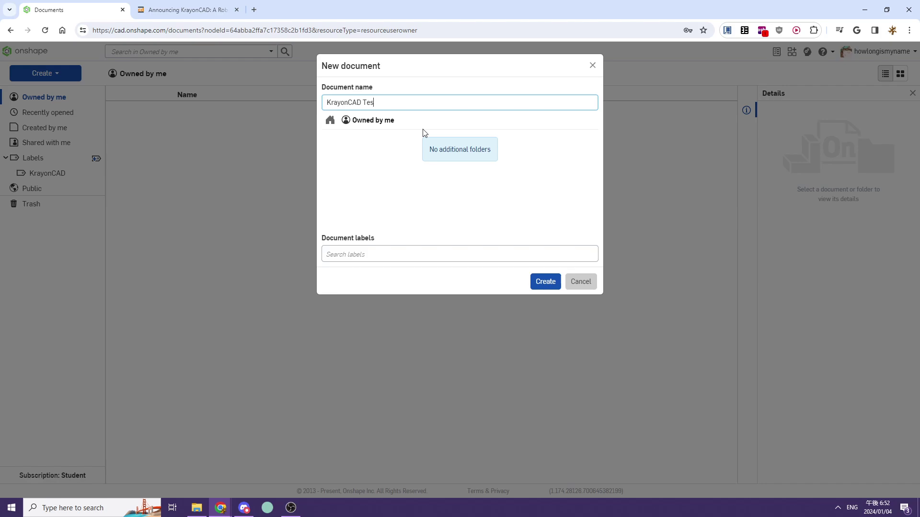
{"action": "left_click", "coordinate": [546, 282]}
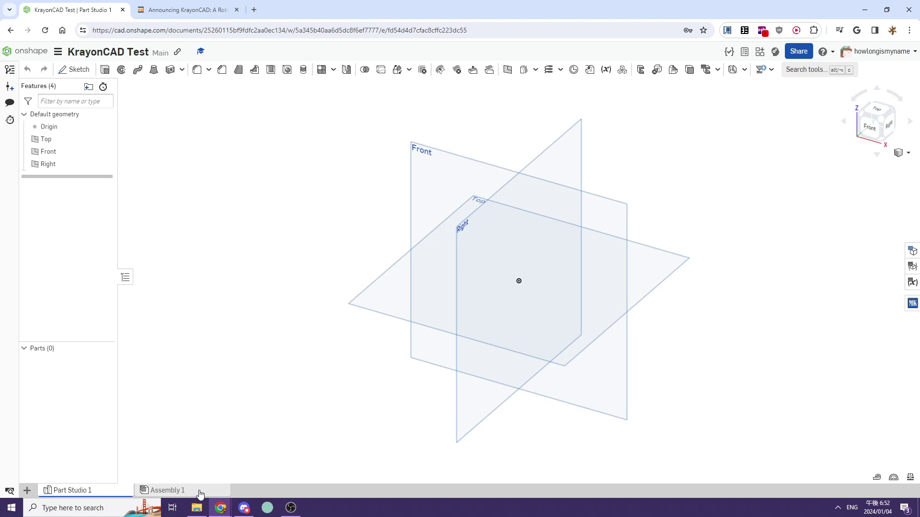
Step: Open Assembly 1 of the new document and rename it "CrayonCAD"
{"action": "left_click", "coordinate": [200, 494]}
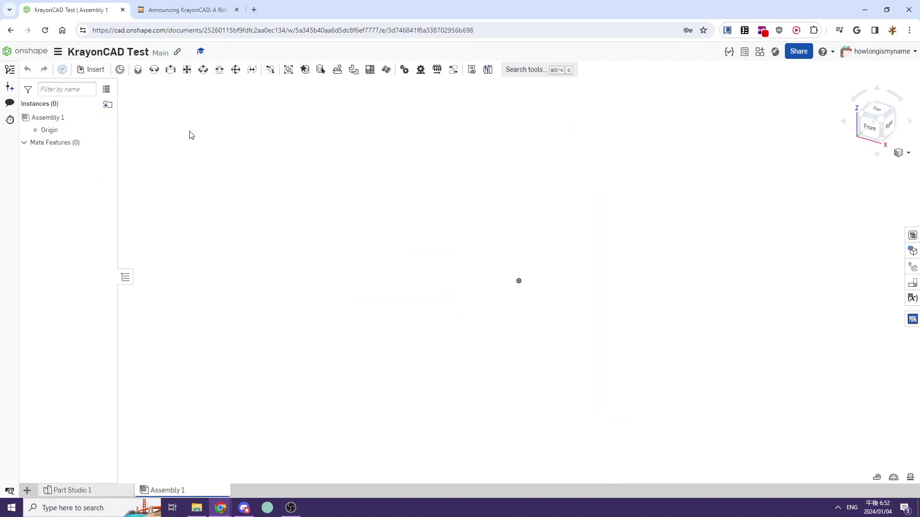
{"action": "right_click", "coordinate": [174, 489]}
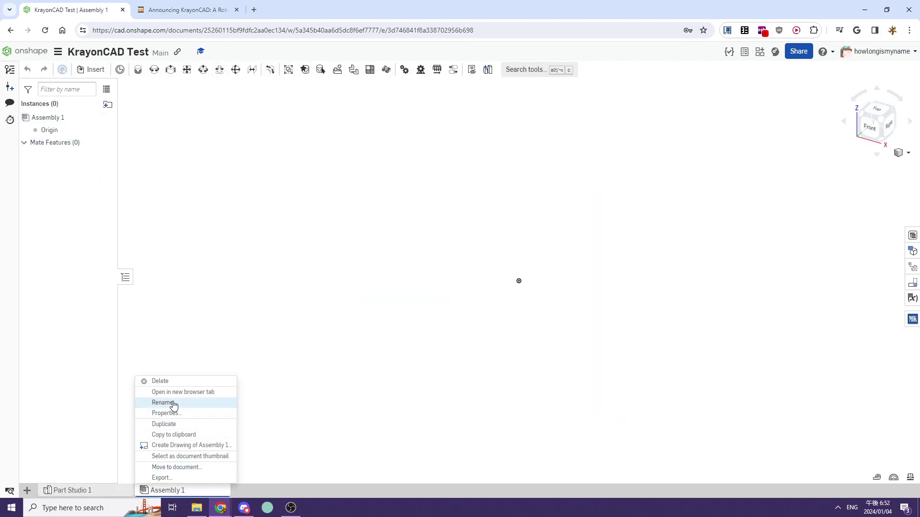
{"action": "left_click", "coordinate": [178, 406]}
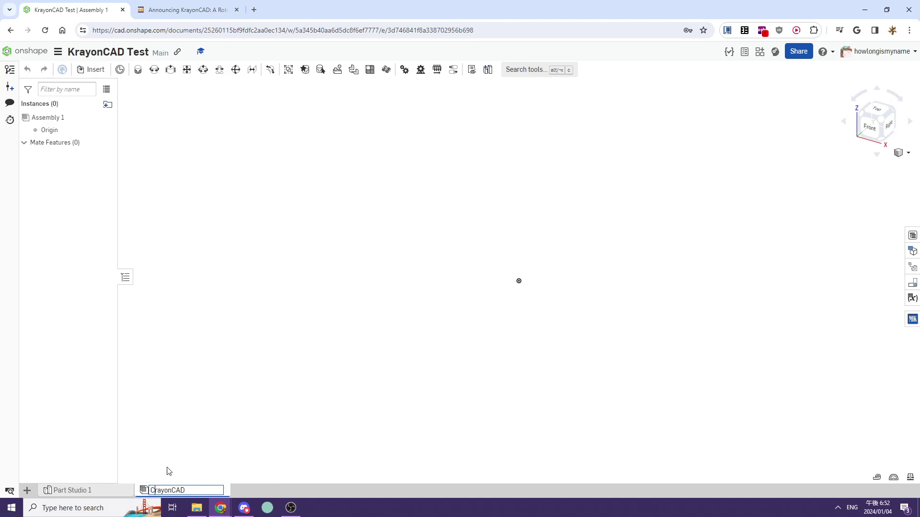
Step: Start inserting into the assembly and list the assemblies of the KrayonCAD document found under the KrayonCAD label
{"action": "left_click", "coordinate": [95, 69]}
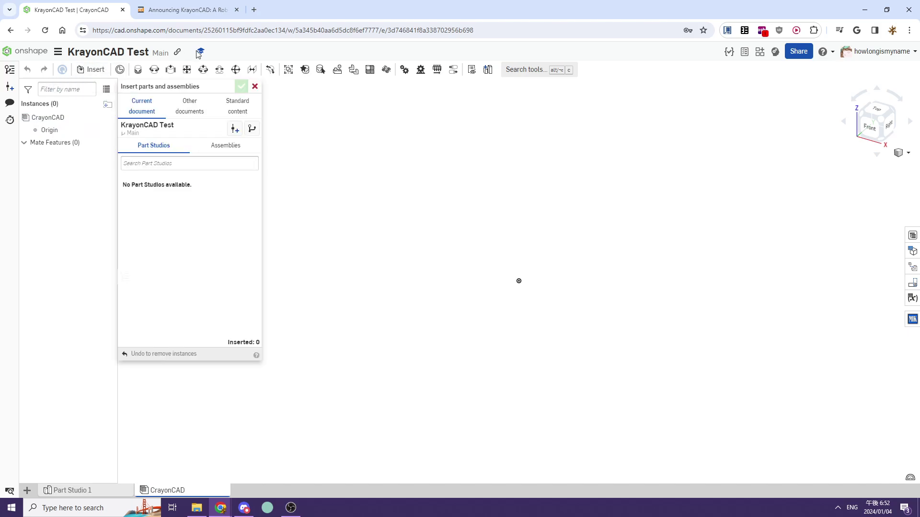
{"action": "left_click", "coordinate": [174, 115]}
{"action": "left_click", "coordinate": [135, 132]}
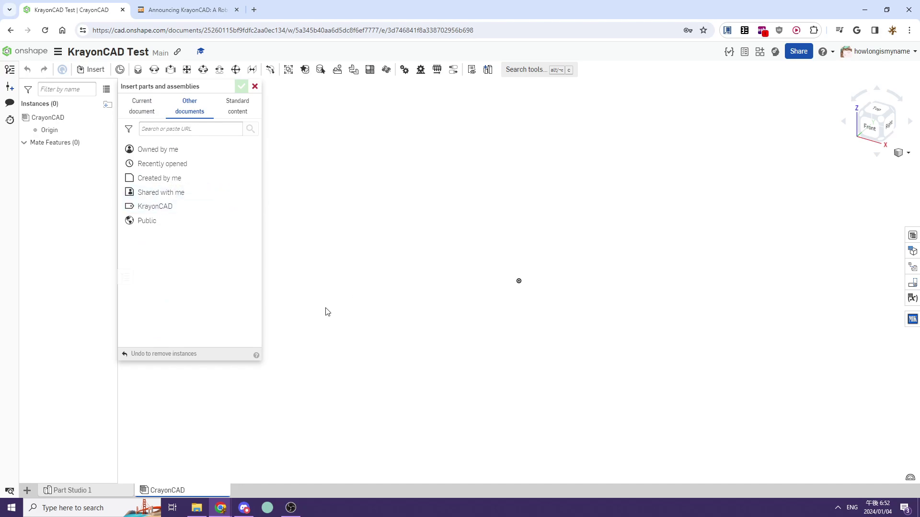
{"action": "left_click", "coordinate": [172, 207]}
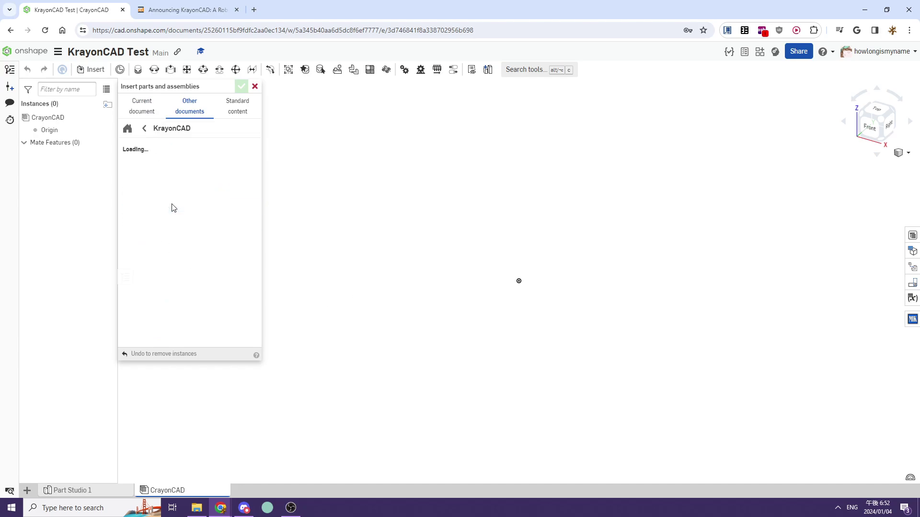
{"action": "left_click", "coordinate": [178, 160]}
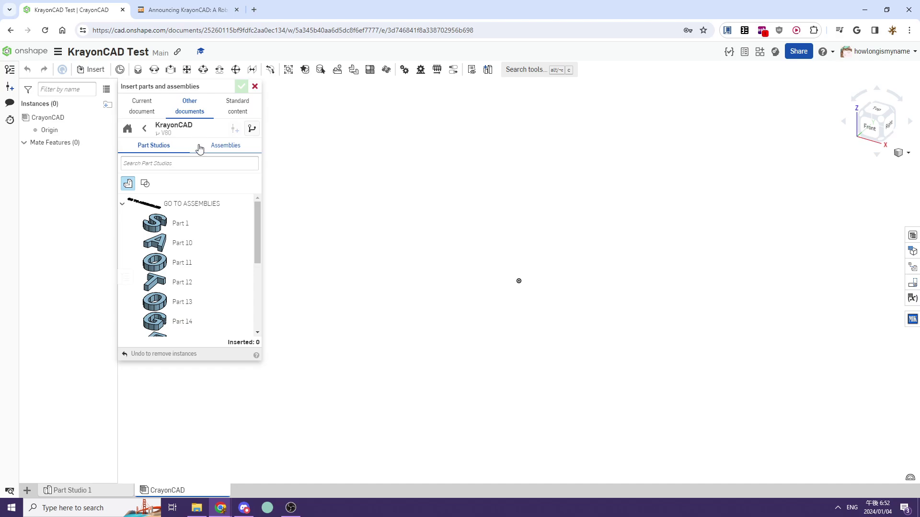
{"action": "left_click", "coordinate": [228, 146]}
Step: Browse the KrayonCAD assemblies and insert the Swerve drivebase into the CrayonCAD assembly
{"action": "scroll", "coordinate": [215, 211], "scroll_direction": "down", "scroll_amount": 5}
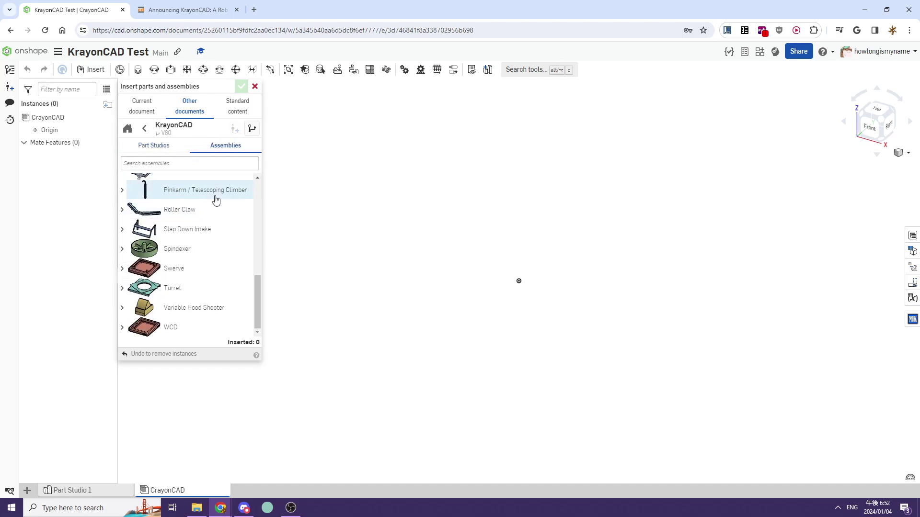
{"action": "scroll", "coordinate": [159, 267], "scroll_direction": "up", "scroll_amount": 5}
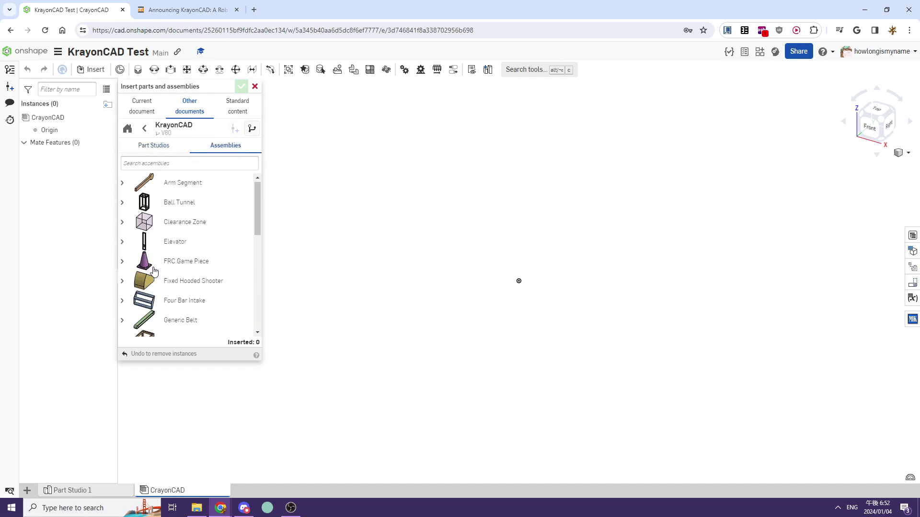
{"action": "scroll", "coordinate": [161, 267], "scroll_direction": "down", "scroll_amount": 5}
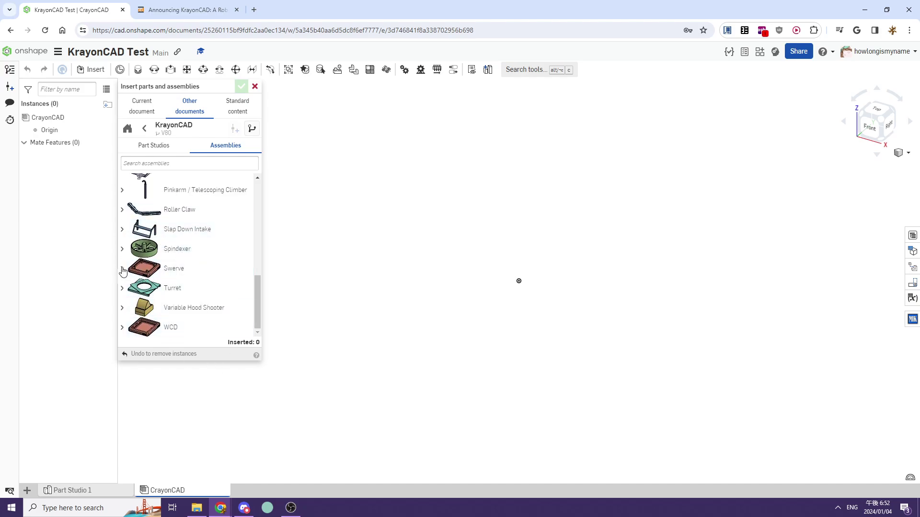
{"action": "left_click", "coordinate": [214, 274]}
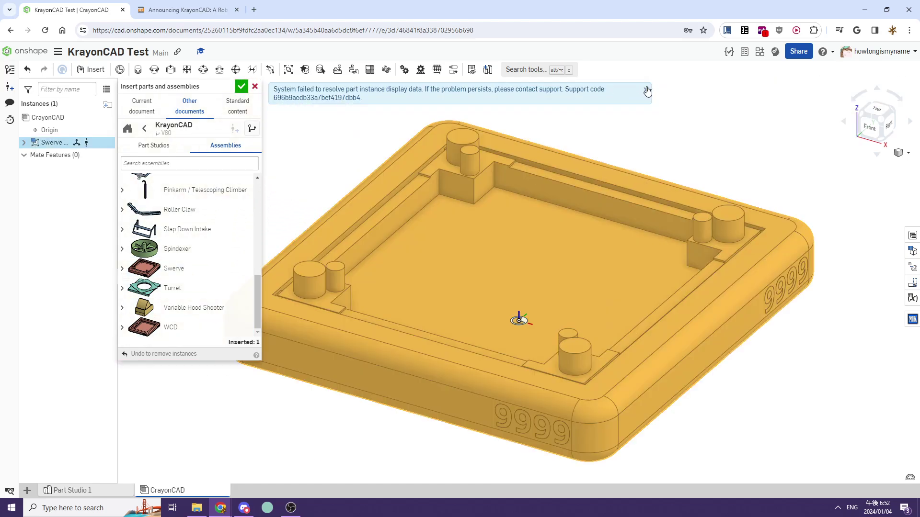
{"action": "left_click", "coordinate": [647, 91]}
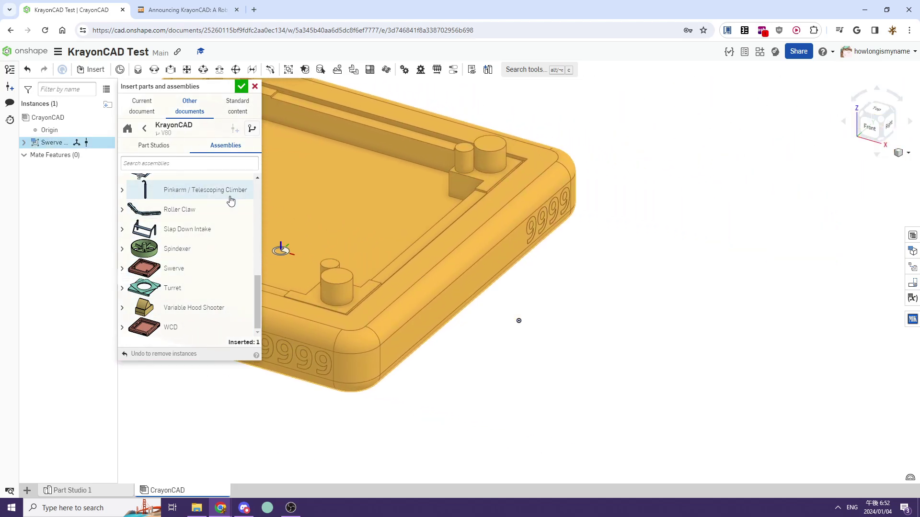
{"action": "left_click", "coordinate": [241, 86]}
Step: Fasten the Swerve drivebase's origin mate connector to the assembly origin with a Fastened mate
{"action": "right_click_drag", "start_coordinate": [544, 165], "coordinate": [202, 89]}
{"action": "left_click", "coordinate": [138, 70]}
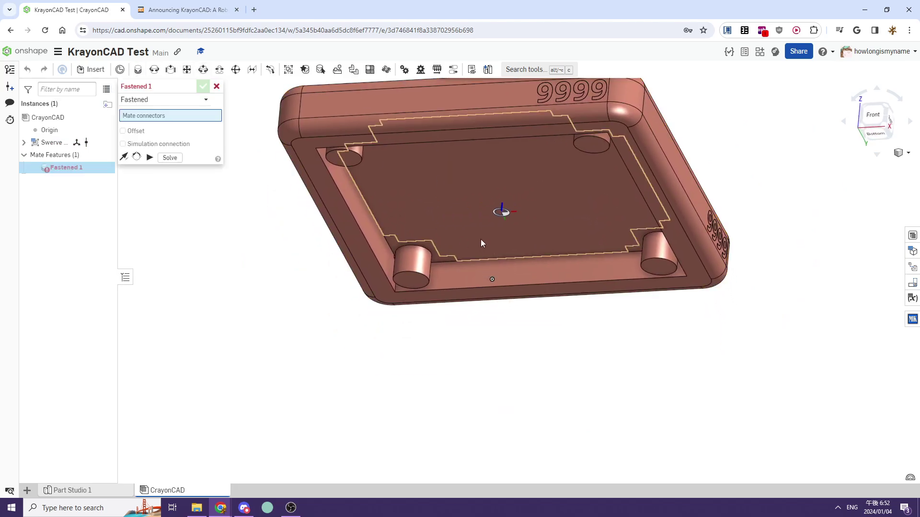
{"action": "left_click", "coordinate": [502, 212]}
{"action": "key", "text": "shift+7"}
{"action": "right_click_drag", "start_coordinate": [492, 245], "coordinate": [470, 335]}
{"action": "left_click", "coordinate": [472, 330]}
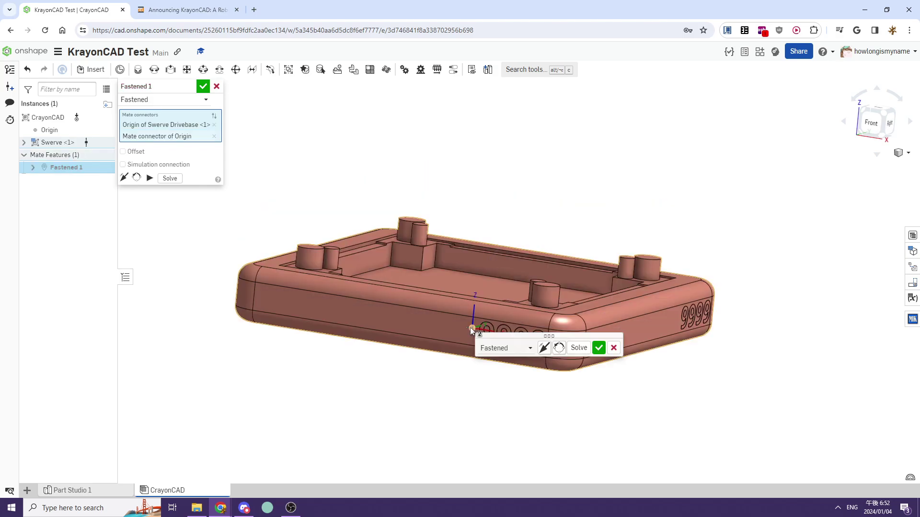
{"action": "left_click", "coordinate": [600, 350]}
{"action": "right_click_drag", "start_coordinate": [500, 300], "coordinate": [602, 278]}
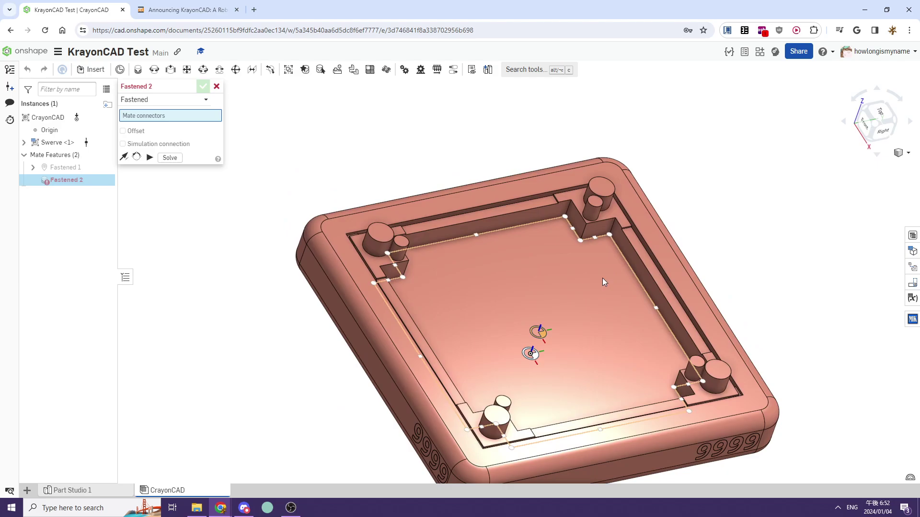
{"action": "key", "text": "Escape"}
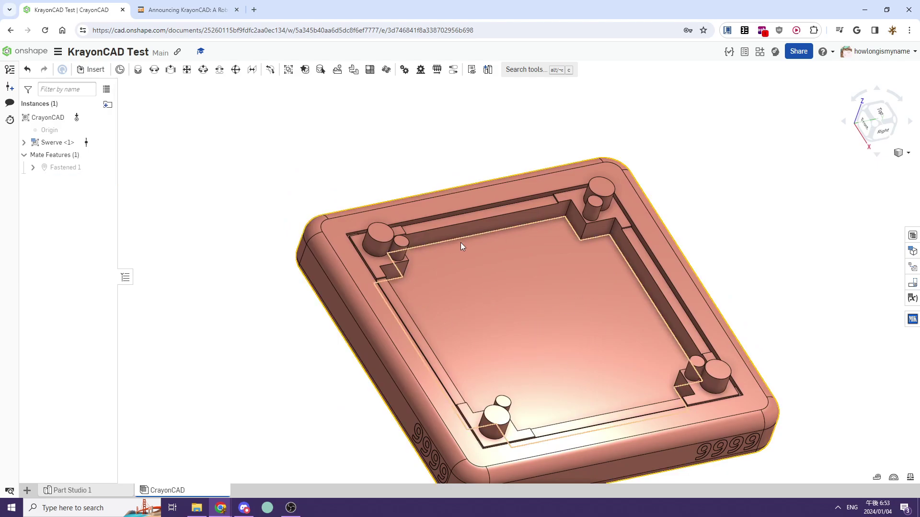
{"action": "scroll", "coordinate": [527, 249], "scroll_direction": "down", "scroll_amount": 3}
{"action": "mouse_move", "coordinate": [577, 256]}
{"action": "right_mouse_down"}
{"action": "mouse_move", "coordinate": [596, 214]}
{"action": "mouse_move", "coordinate": [576, 240]}
{"action": "right_mouse_up"}
{"action": "scroll", "coordinate": [576, 239], "scroll_direction": "down", "scroll_amount": 1}
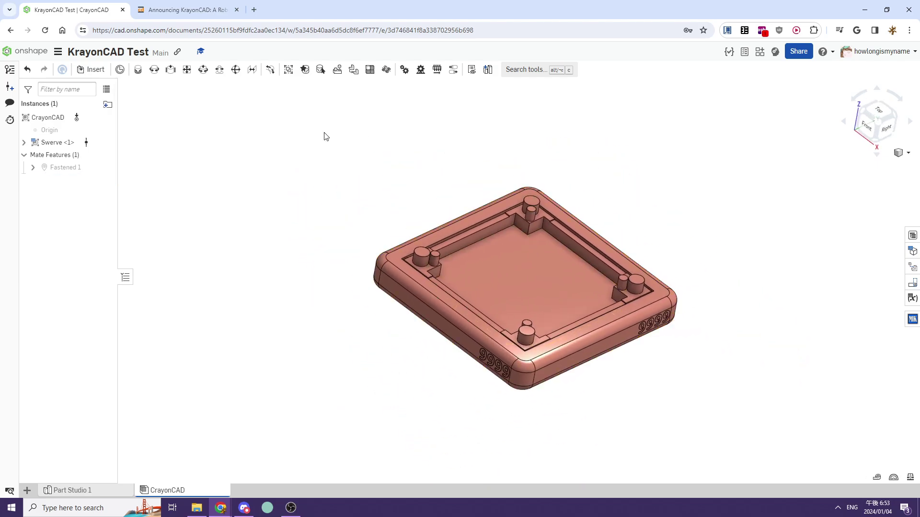
{"action": "left_click", "coordinate": [93, 70]}
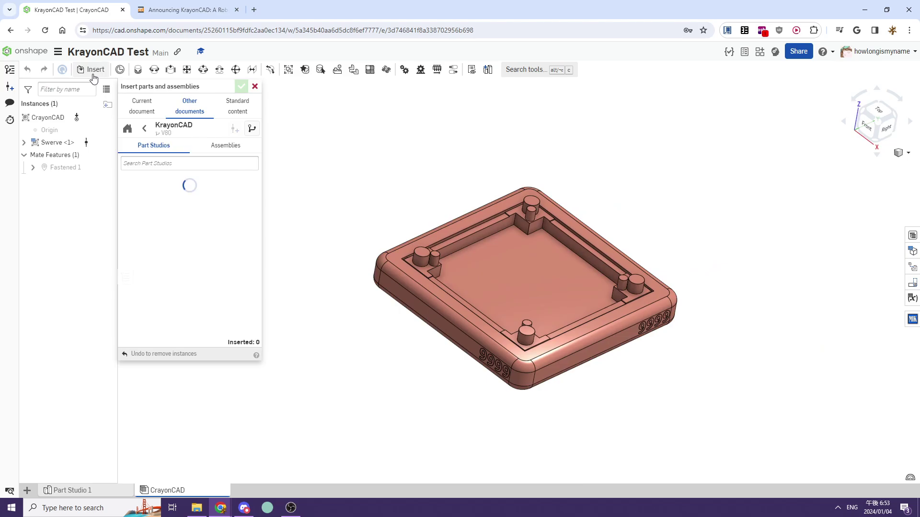
{"action": "left_click", "coordinate": [214, 147]}
{"action": "scroll", "coordinate": [175, 261], "scroll_direction": "down", "scroll_amount": 4}
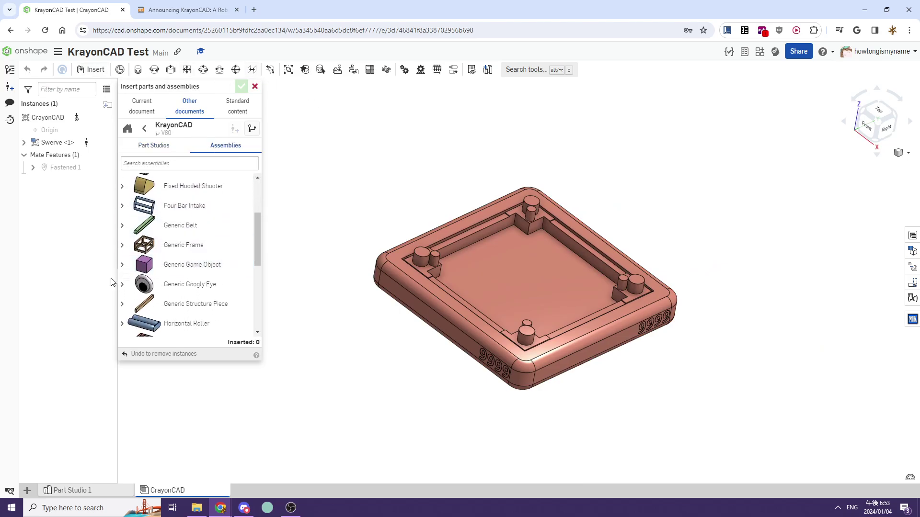
{"action": "scroll", "coordinate": [172, 261], "scroll_direction": "down", "scroll_amount": 5}
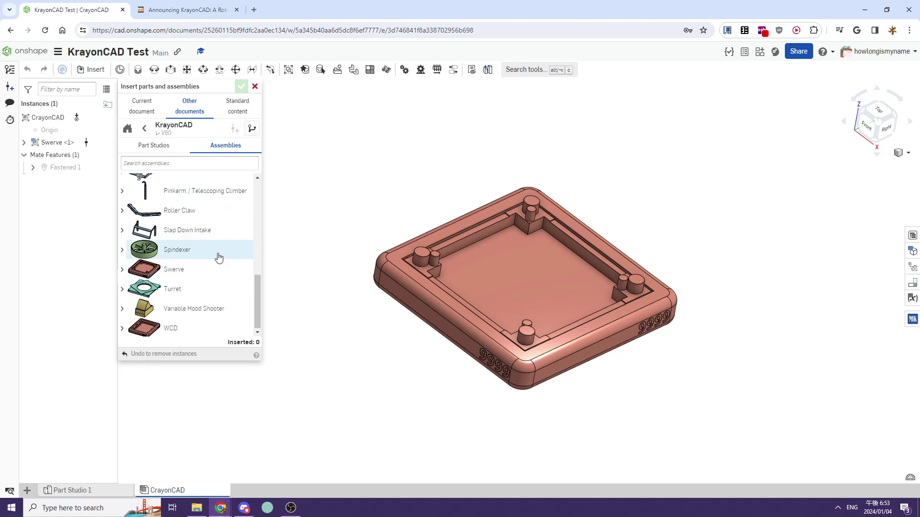
{"action": "left_click", "coordinate": [255, 88]}
Step: Measure the distance between the side faces of two opposite frame rails on the Swerve drivebase
{"action": "scroll", "coordinate": [492, 326], "scroll_direction": "up", "scroll_amount": 10}
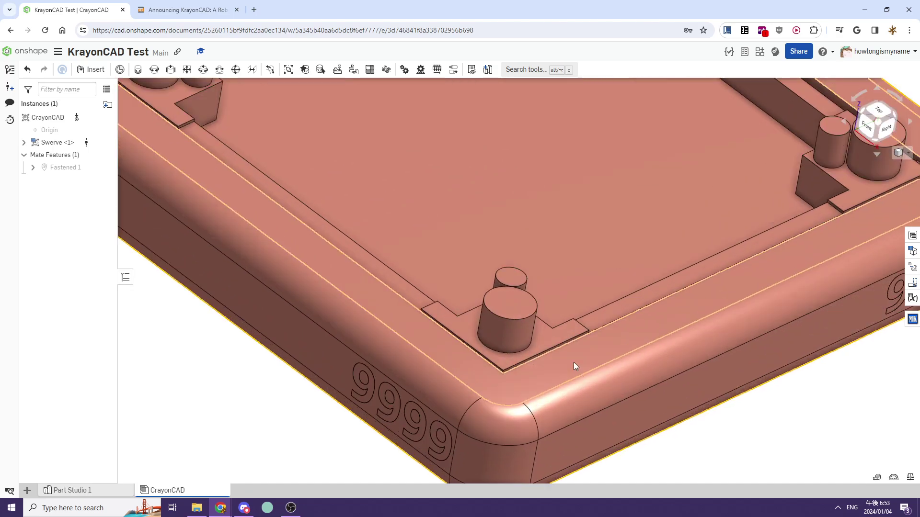
{"action": "scroll", "coordinate": [513, 329], "scroll_direction": "up", "scroll_amount": 3}
{"action": "scroll", "coordinate": [623, 359], "scroll_direction": "down", "scroll_amount": 6}
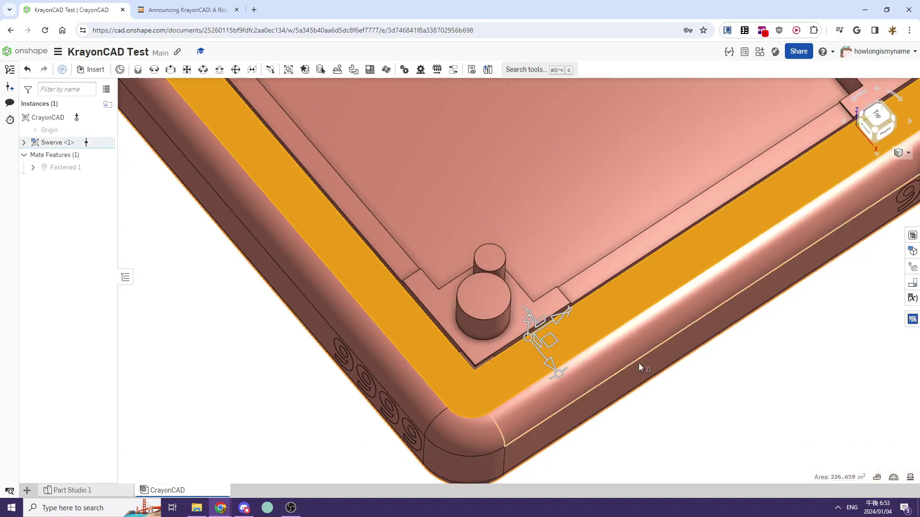
{"action": "scroll", "coordinate": [550, 334], "scroll_direction": "up", "scroll_amount": 6}
{"action": "left_click", "coordinate": [515, 311]}
{"action": "scroll", "coordinate": [515, 312], "scroll_direction": "down", "scroll_amount": 8}
{"action": "right_click_drag", "start_coordinate": [515, 311], "coordinate": [525, 295]}
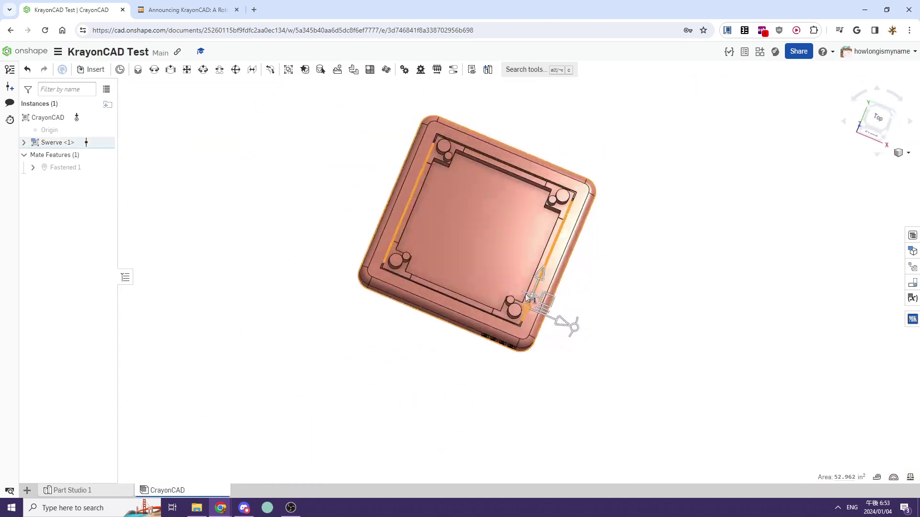
{"action": "scroll", "coordinate": [384, 282], "scroll_direction": "up", "scroll_amount": 5}
{"action": "left_click", "coordinate": [381, 282]}
{"action": "right_click_drag", "start_coordinate": [386, 282], "coordinate": [383, 277]}
{"action": "left_click", "coordinate": [379, 277]}
{"action": "scroll", "coordinate": [369, 263], "scroll_direction": "up", "scroll_amount": 2}
{"action": "left_click", "coordinate": [369, 263]}
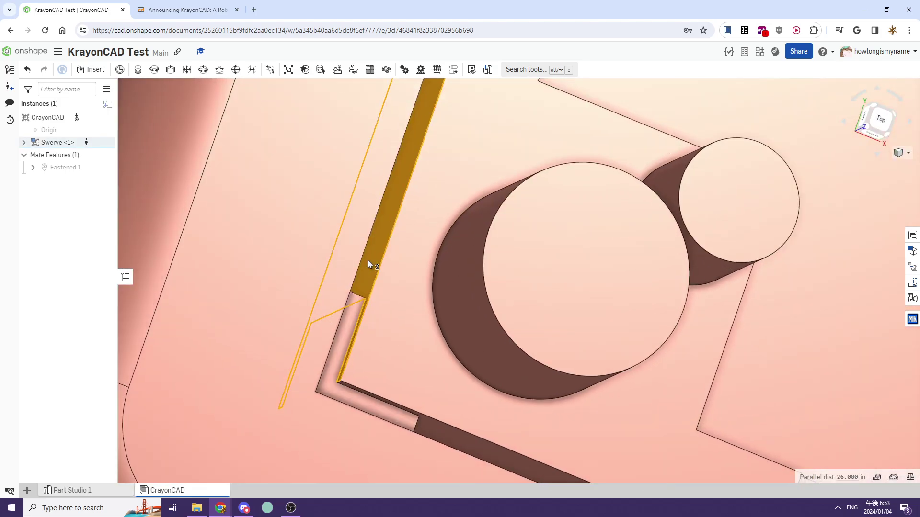
{"action": "scroll", "coordinate": [372, 251], "scroll_direction": "down", "scroll_amount": 10}
Step: Insert the KrayonCAD Slap Down Intake with 26 in mounting width, 9.5 in game piece diameter, 2.5 in roller diameter and 2 rollers
{"action": "left_click", "coordinate": [90, 69]}
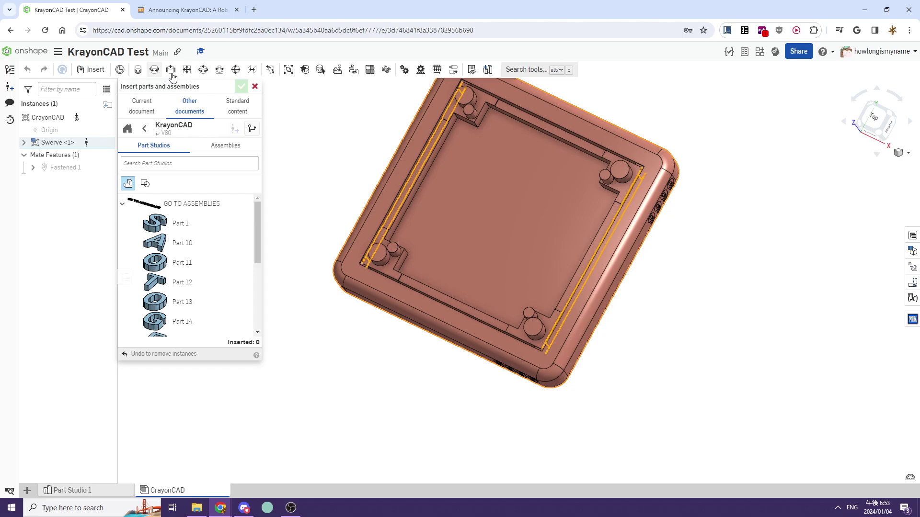
{"action": "left_click", "coordinate": [212, 149]}
{"action": "scroll", "coordinate": [216, 257], "scroll_direction": "down", "scroll_amount": 5}
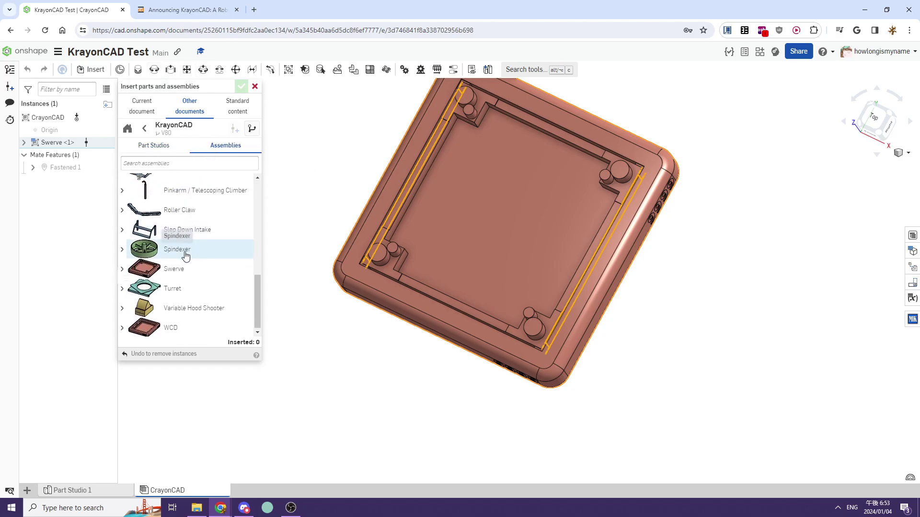
{"action": "scroll", "coordinate": [180, 307], "scroll_direction": "up", "scroll_amount": 1}
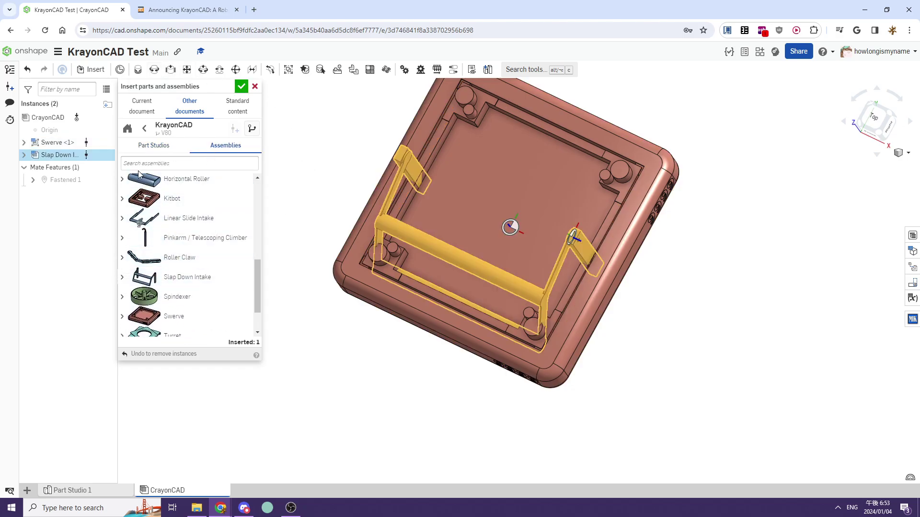
{"action": "key", "text": "ctrl+z"}
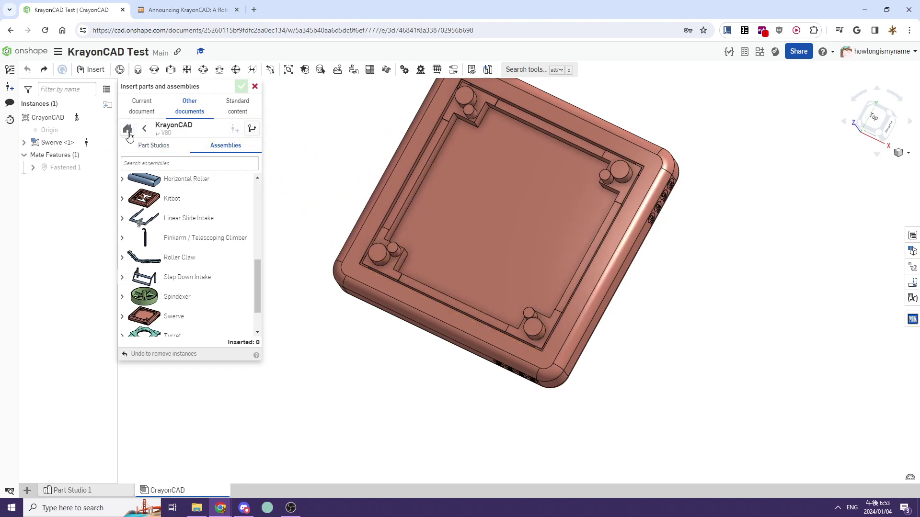
{"action": "left_click", "coordinate": [121, 280]}
{"action": "scroll", "coordinate": [230, 269], "scroll_direction": "down", "scroll_amount": 1}
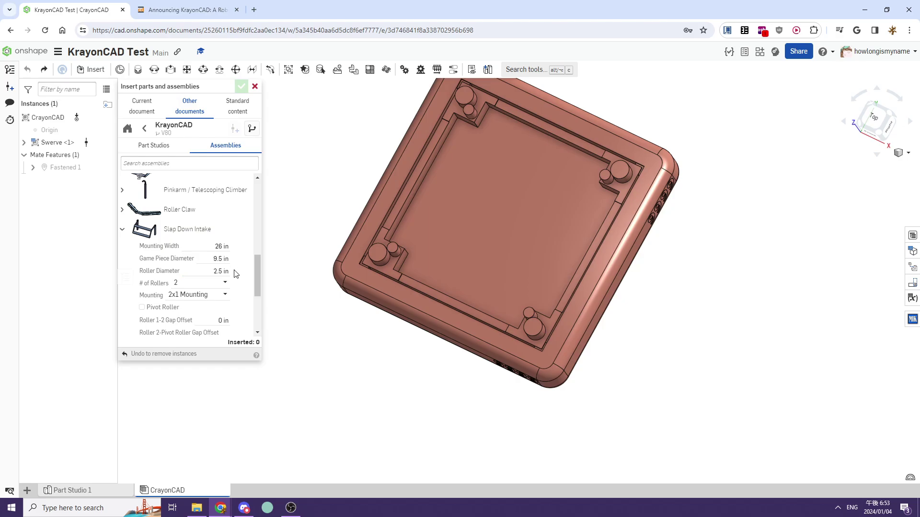
{"action": "scroll", "coordinate": [235, 273], "scroll_direction": "down", "scroll_amount": 2}
{"action": "scroll", "coordinate": [174, 253], "scroll_direction": "up", "scroll_amount": 3}
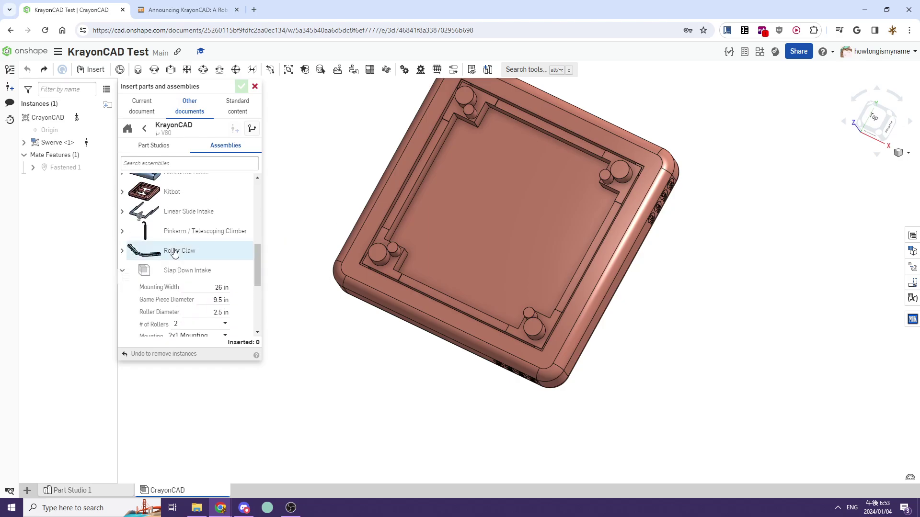
{"action": "left_click", "coordinate": [172, 275]}
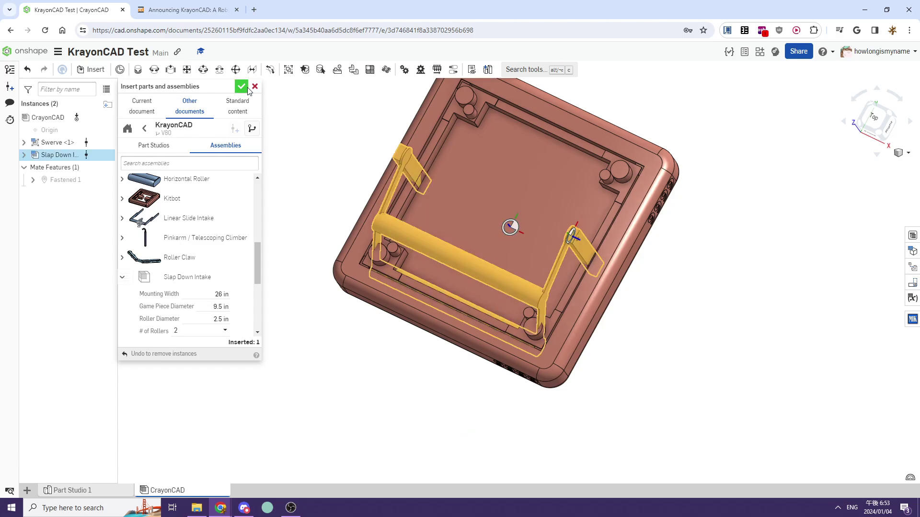
{"action": "left_click", "coordinate": [241, 86]}
Step: Try to fasten the lower end of the intake's 2x1 upright to the Swerve drivebase's frame rail
{"action": "right_click_drag", "start_coordinate": [383, 163], "coordinate": [482, 157]}
{"action": "left_click_drag", "start_coordinate": [482, 157], "coordinate": [188, 90]}
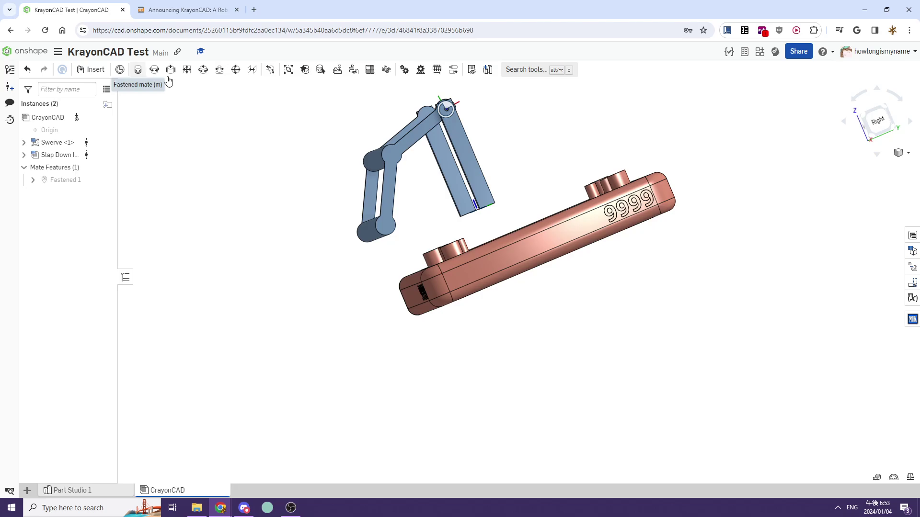
{"action": "left_click", "coordinate": [138, 70]}
{"action": "scroll", "coordinate": [479, 201], "scroll_direction": "up", "scroll_amount": 3}
{"action": "right_click_drag", "start_coordinate": [479, 201], "coordinate": [421, 276]}
{"action": "scroll", "coordinate": [487, 223], "scroll_direction": "up", "scroll_amount": 7}
{"action": "left_click", "coordinate": [474, 245]}
{"action": "scroll", "coordinate": [474, 246], "scroll_direction": "down", "scroll_amount": 5}
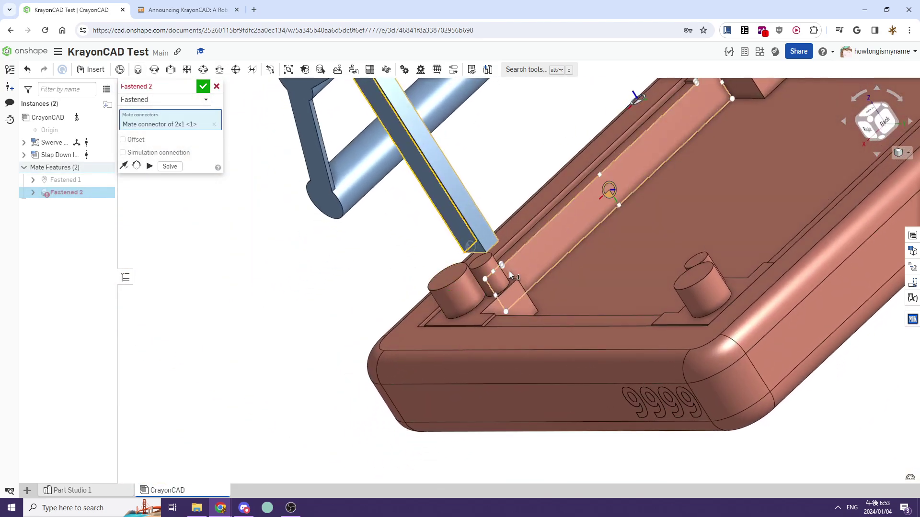
{"action": "right_click_drag", "start_coordinate": [605, 188], "coordinate": [529, 245]}
{"action": "left_click", "coordinate": [530, 245]}
{"action": "scroll", "coordinate": [530, 246], "scroll_direction": "down", "scroll_amount": 3}
{"action": "left_click", "coordinate": [203, 86]}
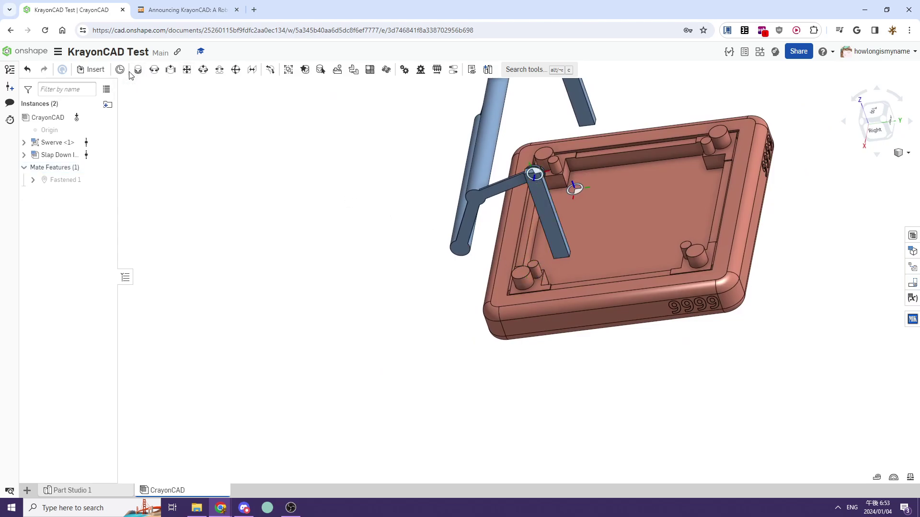
Step: Fasten the mate connector at the Slap Down Intake's base to the middle of the Swerve drivebase's frame rail with a Fastened mate
{"action": "left_click", "coordinate": [138, 69]}
{"action": "left_click", "coordinate": [577, 189]}
{"action": "right_click_drag", "start_coordinate": [577, 190], "coordinate": [527, 234]}
{"action": "scroll", "coordinate": [522, 249], "scroll_direction": "up", "scroll_amount": 5}
{"action": "left_click", "coordinate": [512, 271]}
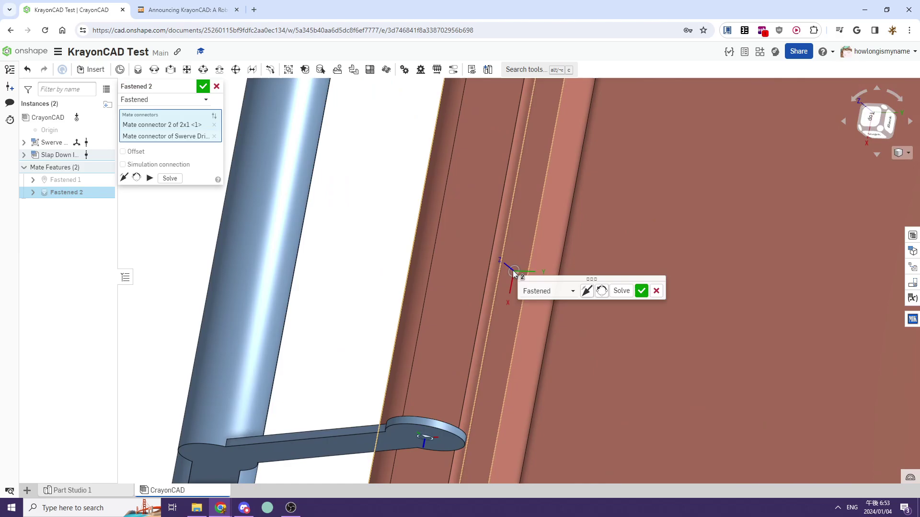
{"action": "left_click", "coordinate": [641, 291]}
{"action": "scroll", "coordinate": [596, 274], "scroll_direction": "down", "scroll_amount": 5}
{"action": "right_click_drag", "start_coordinate": [596, 274], "coordinate": [622, 236]}
{"action": "key", "text": "Escape"}
Step: Swing the Slap Down Intake's arm out over the edge of the drivebase and check its reach from the right side
{"action": "right_click_drag", "start_coordinate": [558, 168], "coordinate": [554, 190]}
{"action": "left_click", "coordinate": [876, 129]}
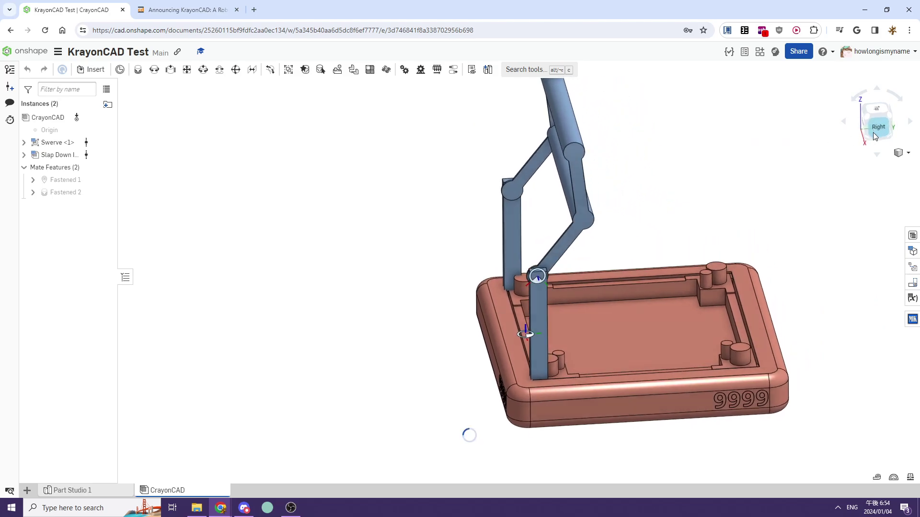
{"action": "right_click_drag", "start_coordinate": [433, 246], "coordinate": [342, 276]}
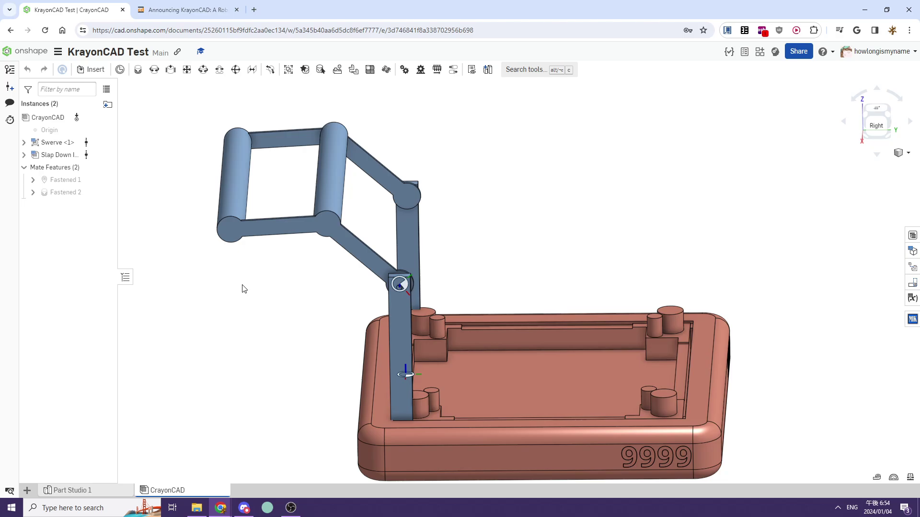
{"action": "left_click_drag", "start_coordinate": [242, 288], "coordinate": [259, 387]}
{"action": "mouse_move", "coordinate": [443, 294]}
{"action": "right_mouse_down"}
{"action": "mouse_move", "coordinate": [448, 274]}
{"action": "mouse_move", "coordinate": [457, 301]}
{"action": "right_mouse_up"}
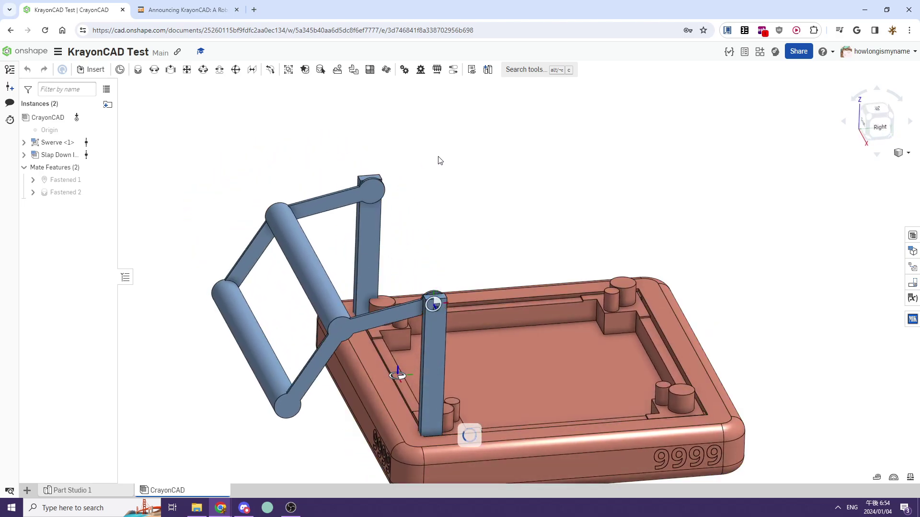
{"action": "right_click_drag", "start_coordinate": [438, 157], "coordinate": [427, 138]}
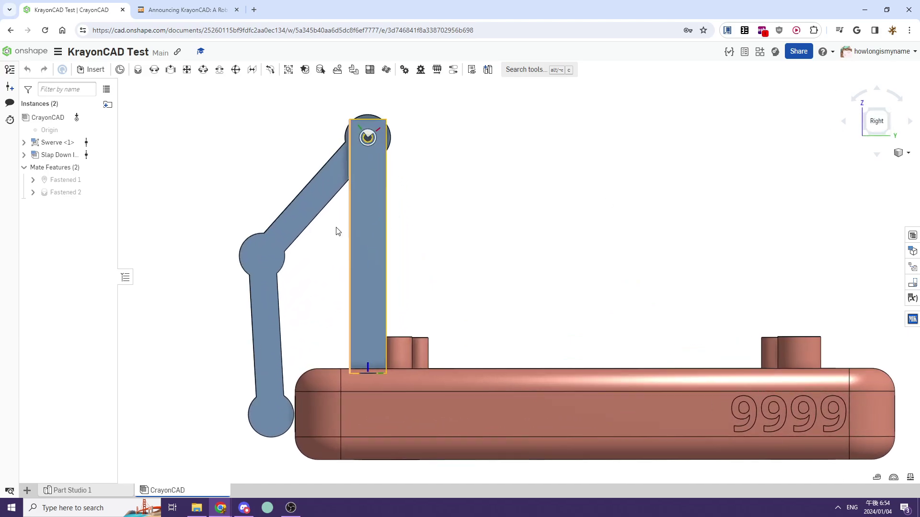
{"action": "left_click_drag", "start_coordinate": [225, 234], "coordinate": [225, 234]}
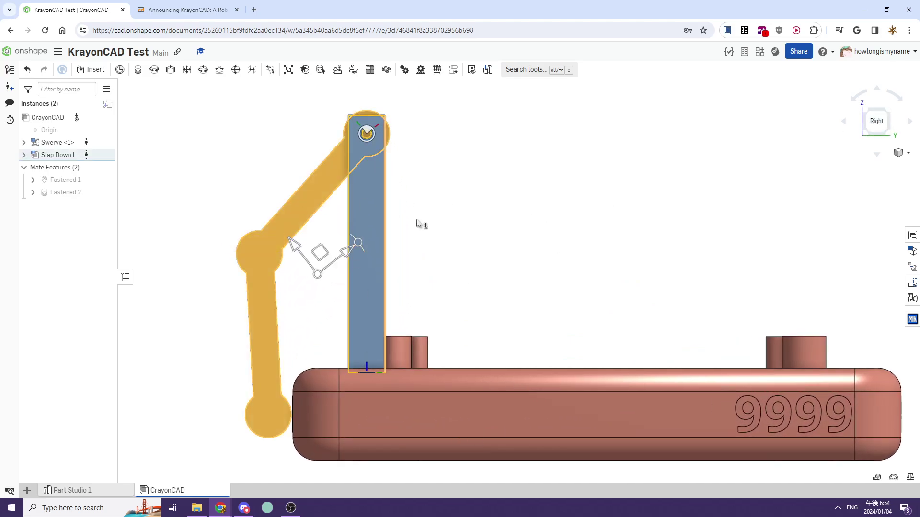
{"action": "left_click", "coordinate": [460, 201]}
{"action": "middle_click_drag", "start_coordinate": [543, 185], "coordinate": [583, 186]}
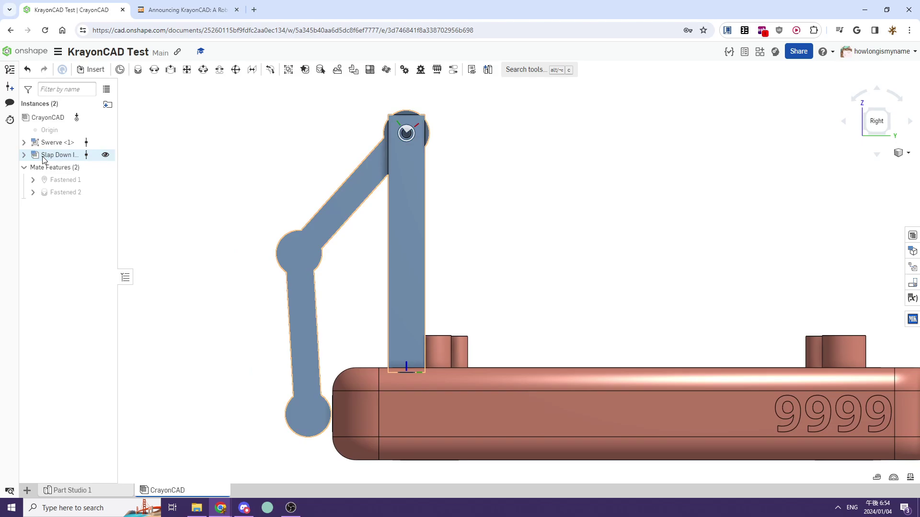
Step: Undo the intake arm movements and the Fastened mate between the Slap Down Intake and the drivebase
{"action": "right_click", "coordinate": [43, 157]}
{"action": "left_click", "coordinate": [268, 148]}
{"action": "key", "text": "ctrl+z"}
{"action": "key", "text": "ctrl+z"}
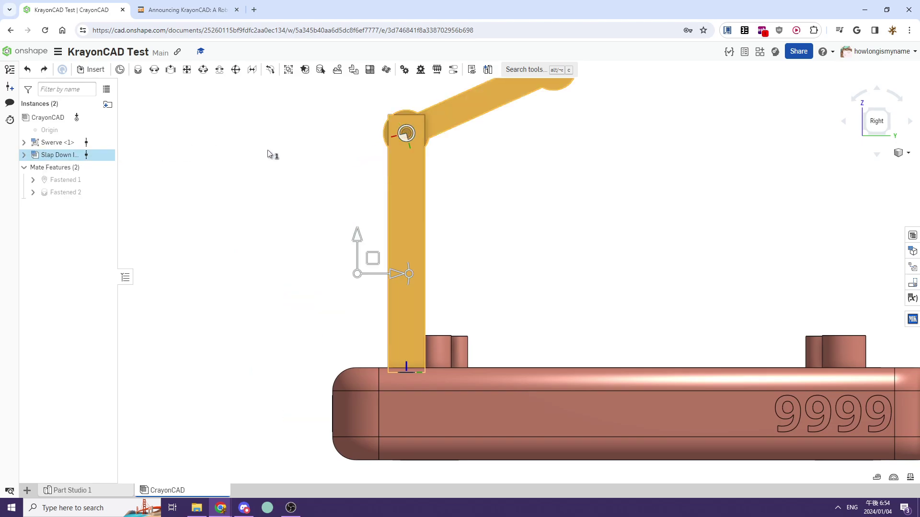
{"action": "key", "text": "ctrl+z"}
{"action": "key", "text": "ctrl+z"}
{"action": "left_click", "coordinate": [703, 201]}
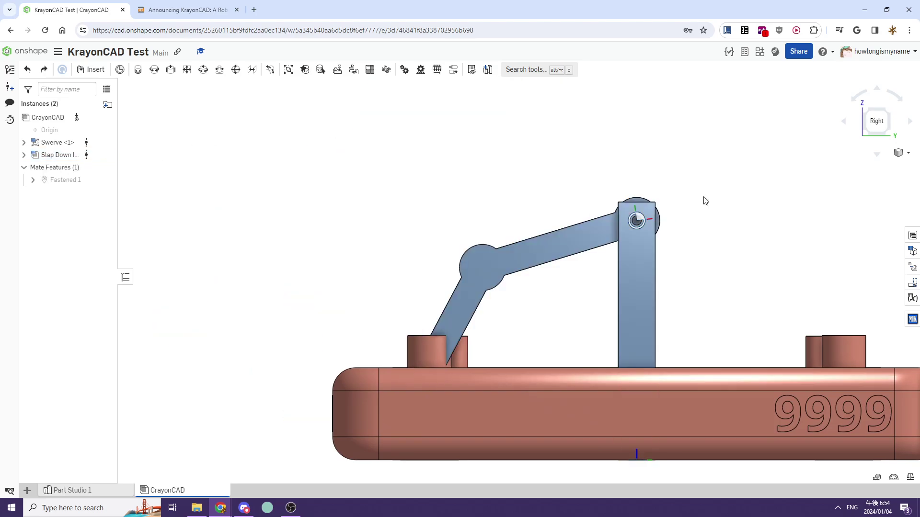
Step: Move the Slap Down Intake up so the lower ends of its uprights are clear of the drivebase
{"action": "middle_click_drag", "start_coordinate": [673, 290], "coordinate": [620, 212]}
{"action": "right_click_drag", "start_coordinate": [608, 230], "coordinate": [400, 272]}
{"action": "left_click_drag", "start_coordinate": [369, 274], "coordinate": [486, 122]}
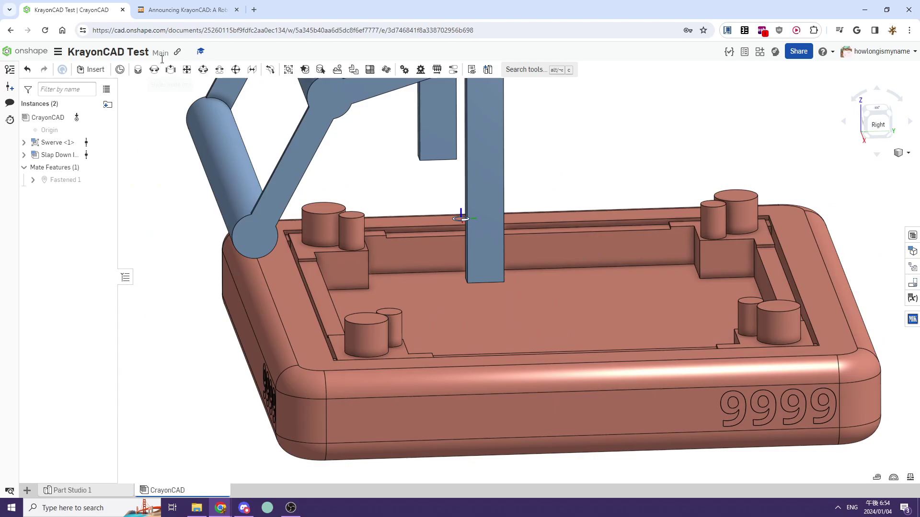
Step: Fasten the lower end of the intake's 2x1 upright to the Swerve's frame rail beside a corner module with a Fastened mate
{"action": "left_click", "coordinate": [138, 69]}
{"action": "right_click_drag", "start_coordinate": [398, 223], "coordinate": [536, 258]}
{"action": "scroll", "coordinate": [631, 302], "scroll_direction": "up", "scroll_amount": 5}
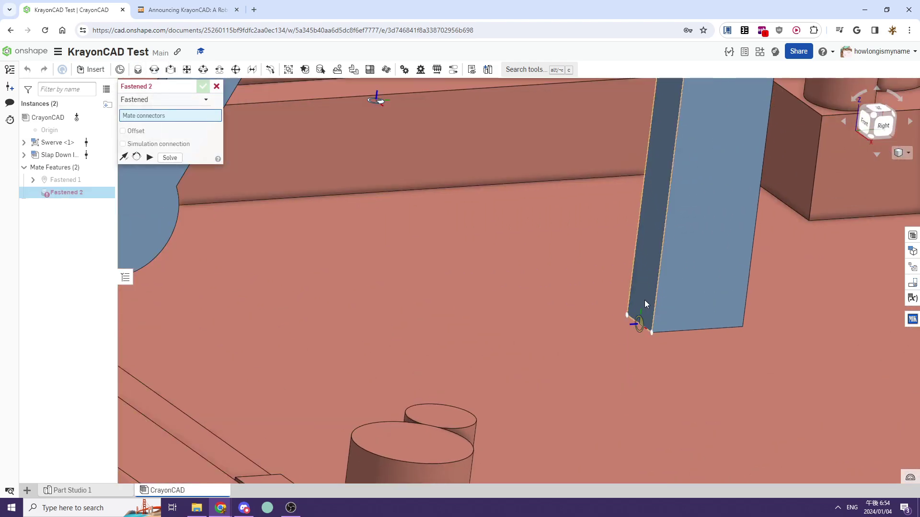
{"action": "left_click", "coordinate": [640, 324]}
{"action": "scroll", "coordinate": [639, 325], "scroll_direction": "down", "scroll_amount": 5}
{"action": "scroll", "coordinate": [617, 392], "scroll_direction": "up", "scroll_amount": 3}
{"action": "right_click_drag", "start_coordinate": [617, 392], "coordinate": [639, 337]}
{"action": "scroll", "coordinate": [637, 333], "scroll_direction": "up", "scroll_amount": 7}
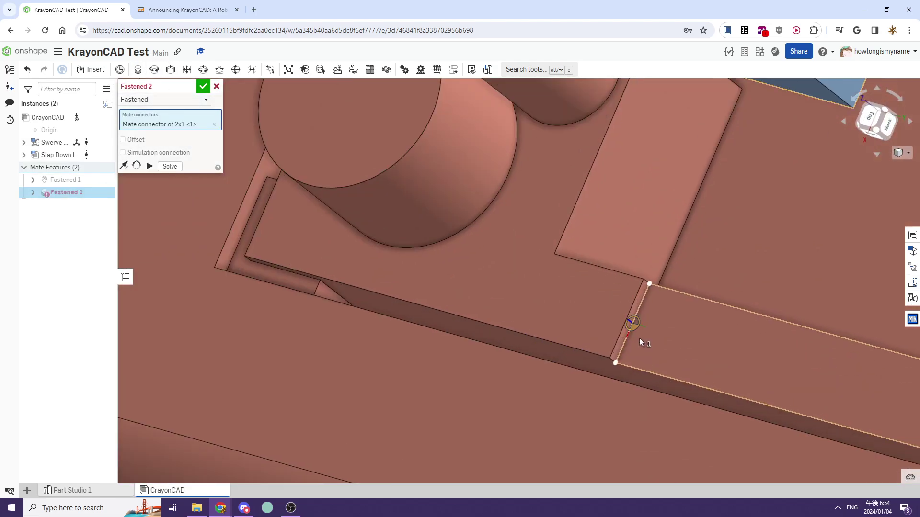
{"action": "left_click", "coordinate": [640, 314]}
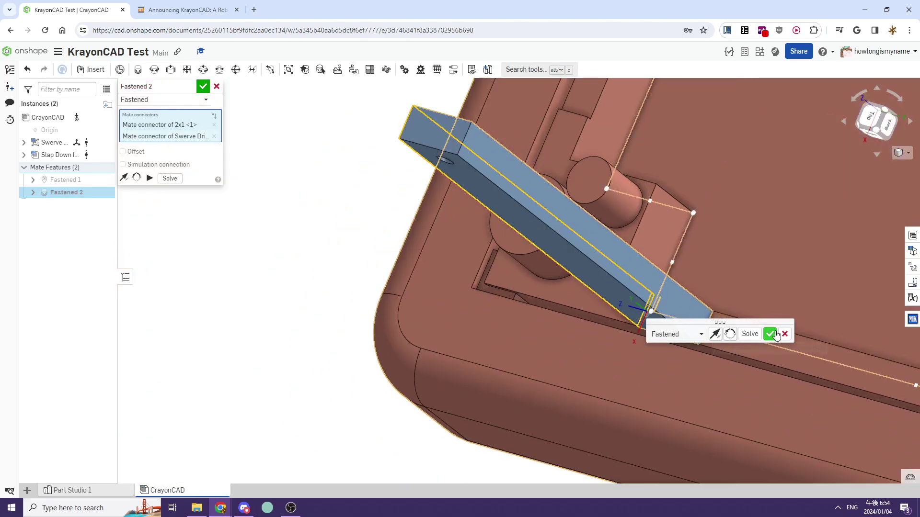
{"action": "left_click", "coordinate": [768, 335]}
{"action": "right_click_drag", "start_coordinate": [582, 275], "coordinate": [637, 180]}
{"action": "scroll", "coordinate": [627, 315], "scroll_direction": "down", "scroll_amount": 4}
{"action": "key", "text": "Escape"}
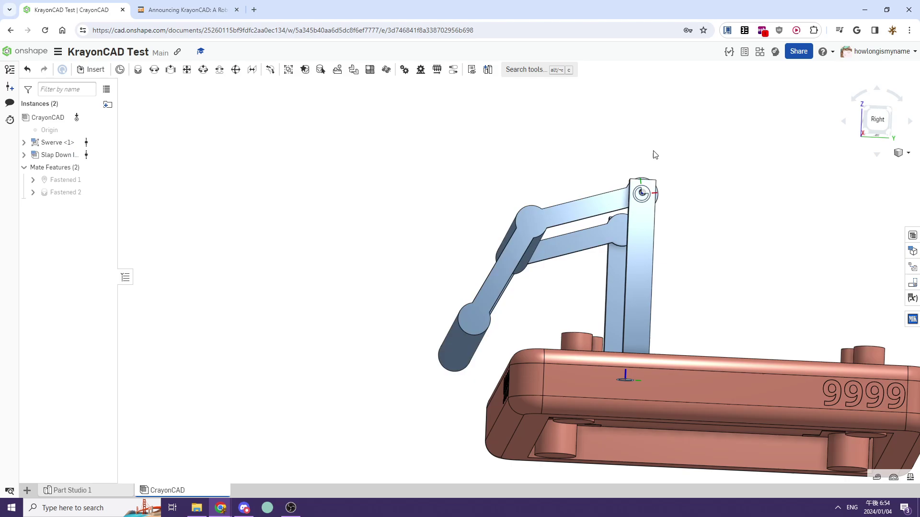
Step: Choose the Elevator assembly from the KrayonCAD document for insertion and set its number of stages to 2
{"action": "left_click", "coordinate": [101, 71]}
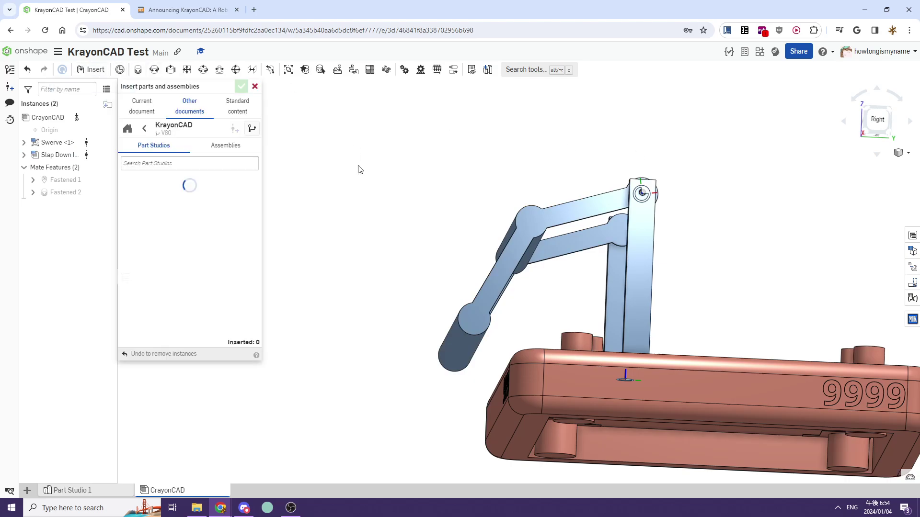
{"action": "left_click", "coordinate": [211, 148]}
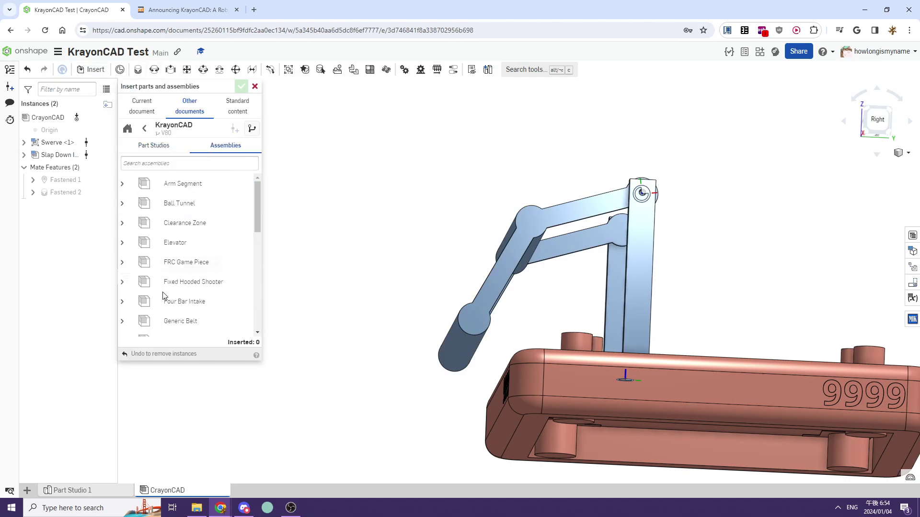
{"action": "left_click", "coordinate": [134, 244]}
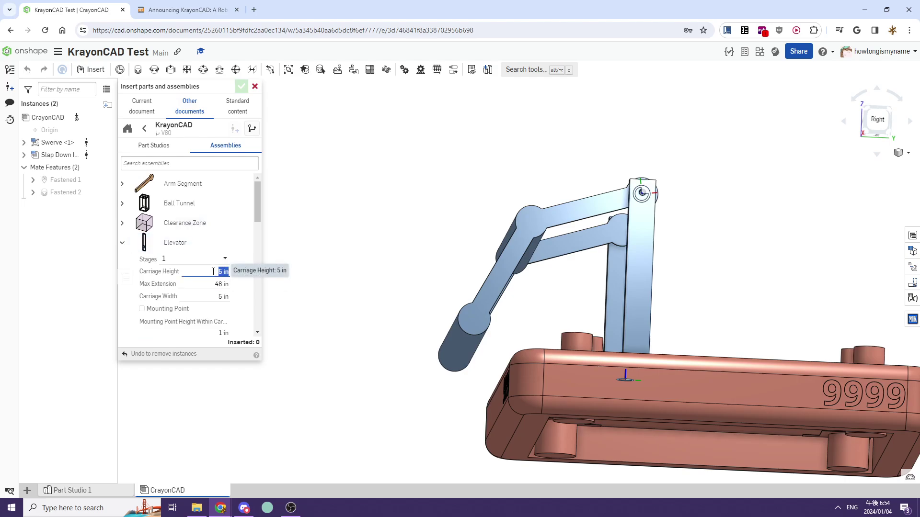
{"action": "left_click", "coordinate": [196, 259]}
{"action": "left_click", "coordinate": [191, 287]}
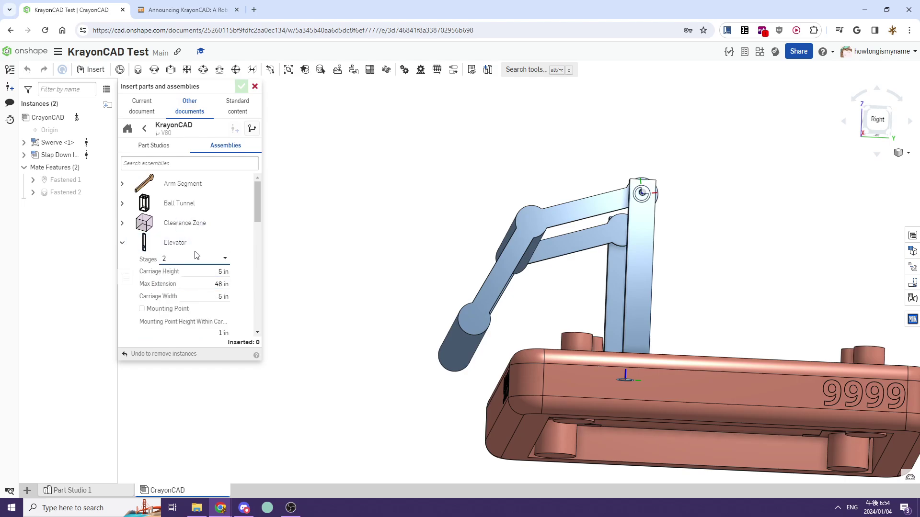
{"action": "scroll", "coordinate": [174, 254], "scroll_direction": "down", "scroll_amount": 3}
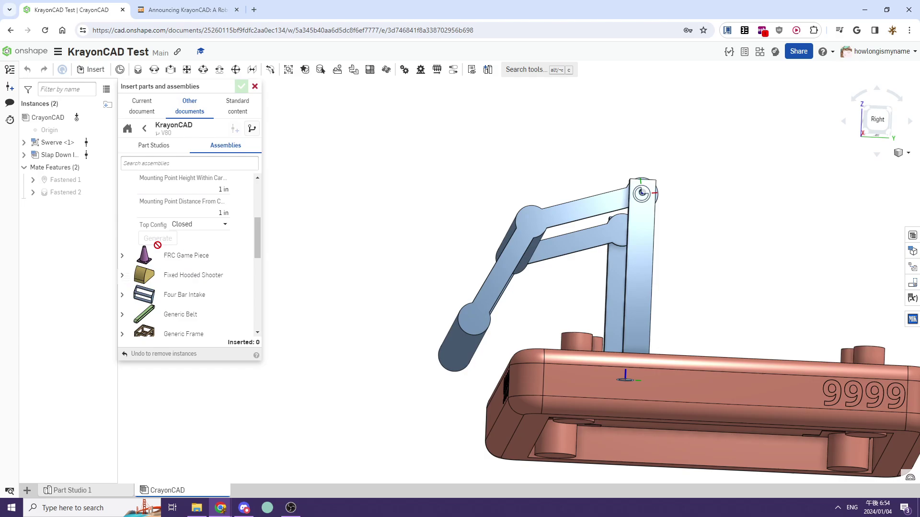
{"action": "scroll", "coordinate": [655, 217], "scroll_direction": "down", "scroll_amount": 3}
Step: Insert one two-stage Elevator over the drivebase, on the side of the intake uprights away from the rollers
{"action": "right_click_drag", "start_coordinate": [655, 219], "coordinate": [641, 250]}
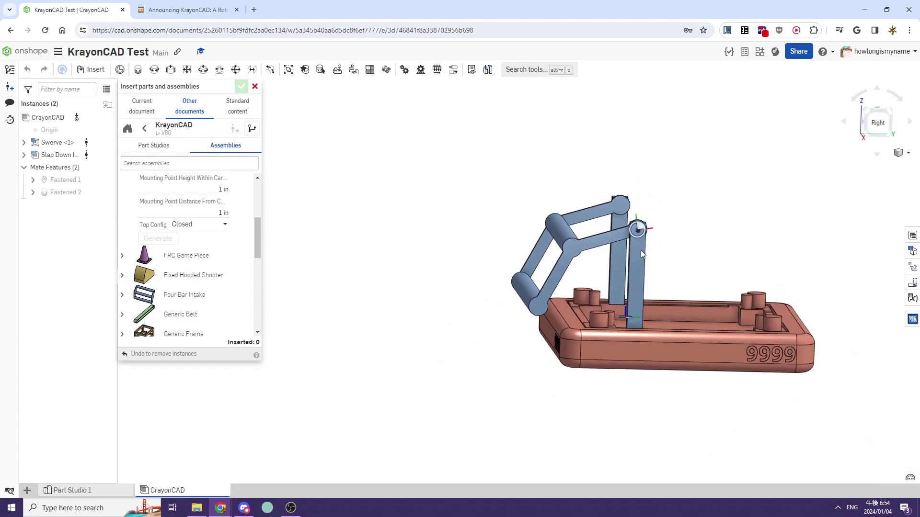
{"action": "middle_click_drag", "start_coordinate": [640, 250], "coordinate": [551, 265]}
{"action": "right_click_drag", "start_coordinate": [551, 266], "coordinate": [759, 253]}
{"action": "scroll", "coordinate": [167, 257], "scroll_direction": "up", "scroll_amount": 3}
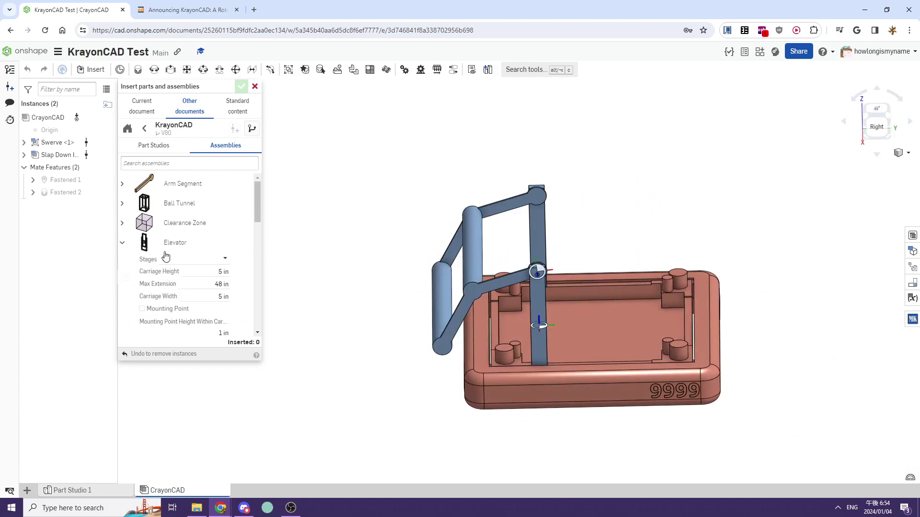
{"action": "left_click", "coordinate": [209, 257]}
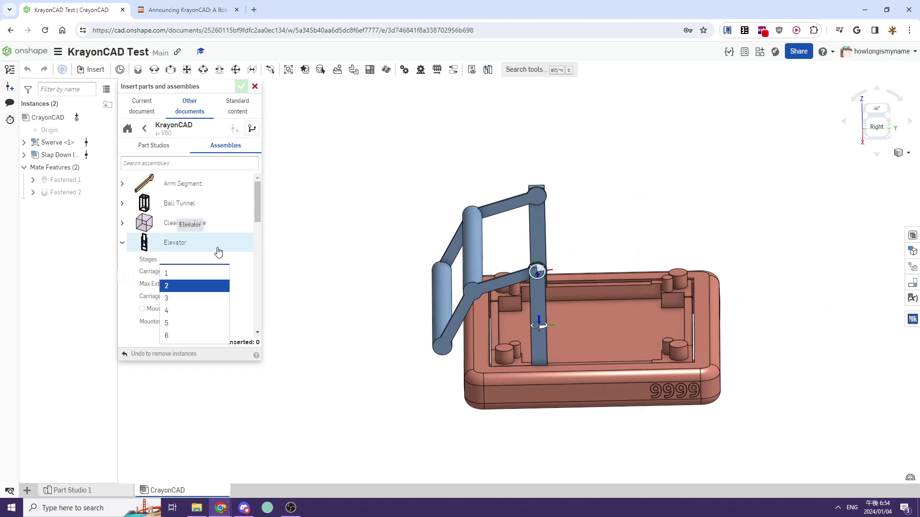
{"action": "scroll", "coordinate": [217, 236], "scroll_direction": "down", "scroll_amount": 4}
{"action": "scroll", "coordinate": [215, 218], "scroll_direction": "up", "scroll_amount": 3}
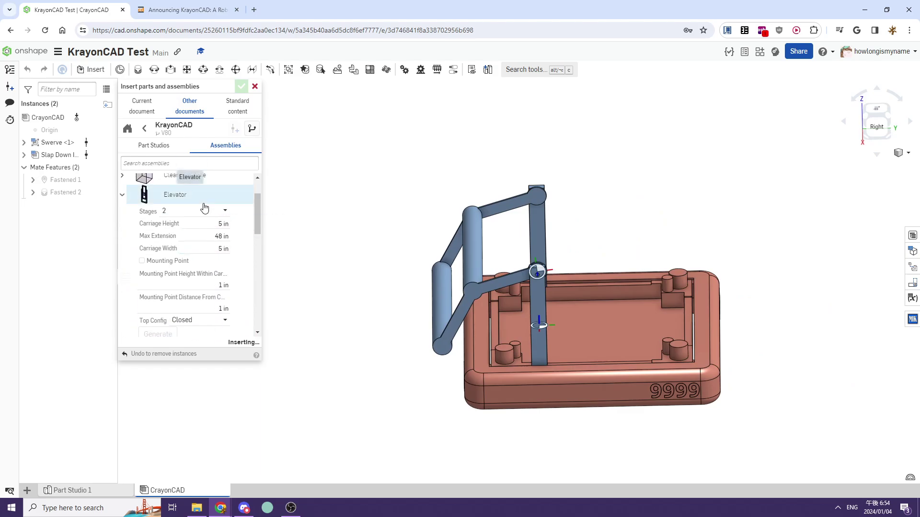
{"action": "left_click", "coordinate": [631, 147]}
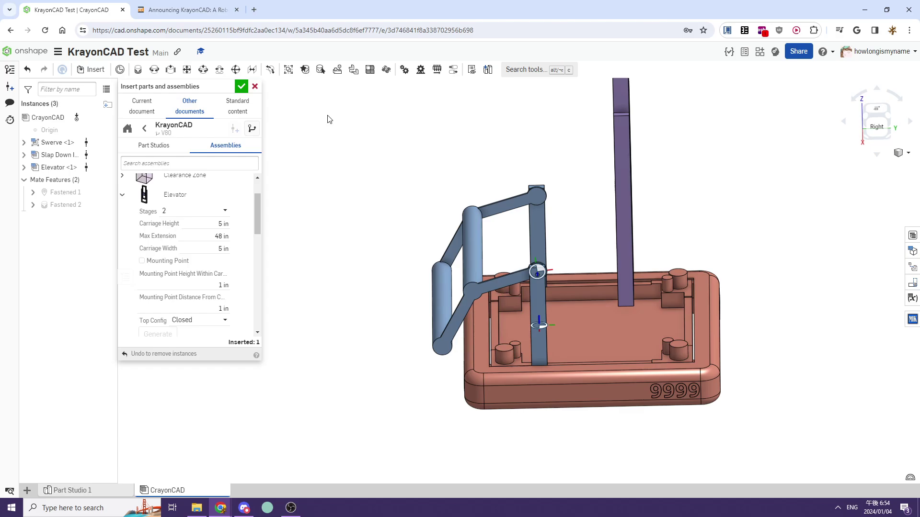
{"action": "left_click", "coordinate": [241, 87]}
Step: Examine the Elevator's position relative to the Slap Down Intake and the swerve drivebase from several angles
{"action": "right_click_drag", "start_coordinate": [566, 201], "coordinate": [598, 246]}
{"action": "right_click_drag", "start_coordinate": [605, 160], "coordinate": [548, 309]}
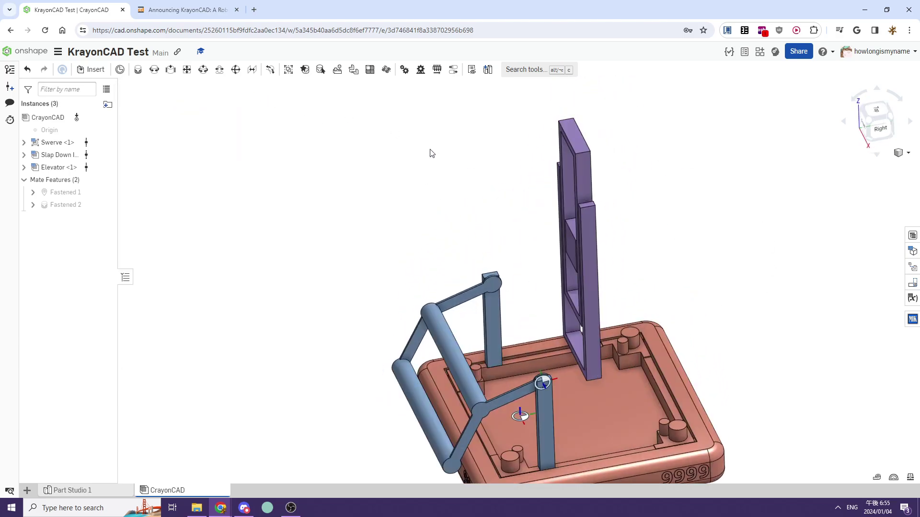
{"action": "middle_click_drag", "start_coordinate": [750, 256], "coordinate": [613, 195]}
{"action": "middle_click_drag", "start_coordinate": [312, 276], "coordinate": [403, 271]}
{"action": "scroll", "coordinate": [371, 193], "scroll_direction": "down", "scroll_amount": 2}
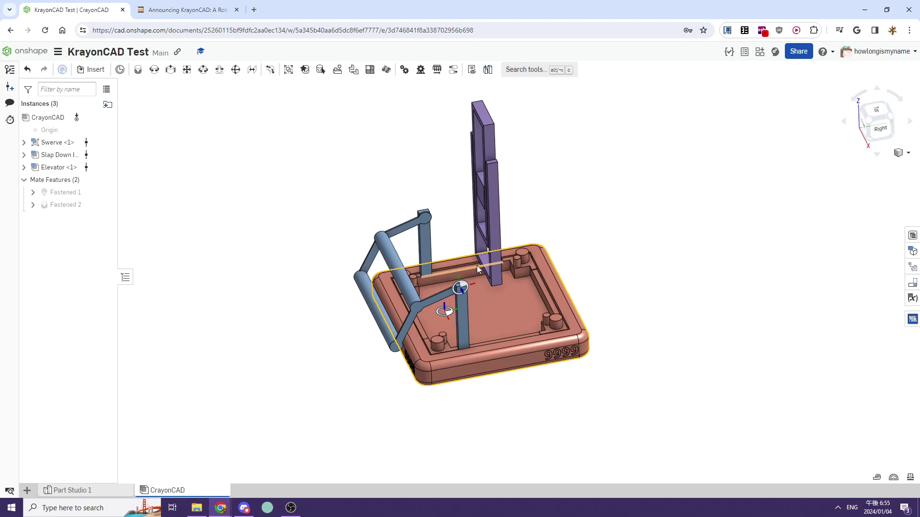
{"action": "right_click_drag", "start_coordinate": [477, 269], "coordinate": [651, 261]}
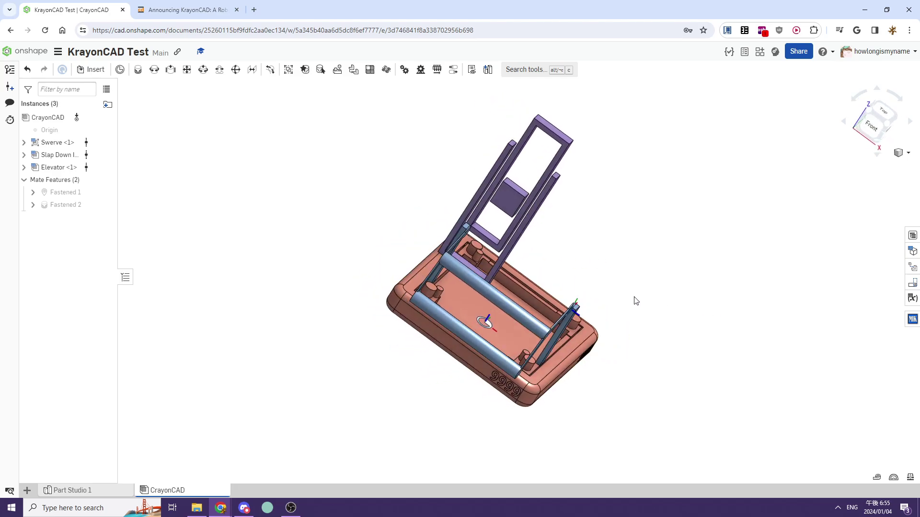
{"action": "right_click_drag", "start_coordinate": [605, 120], "coordinate": [789, 193]}
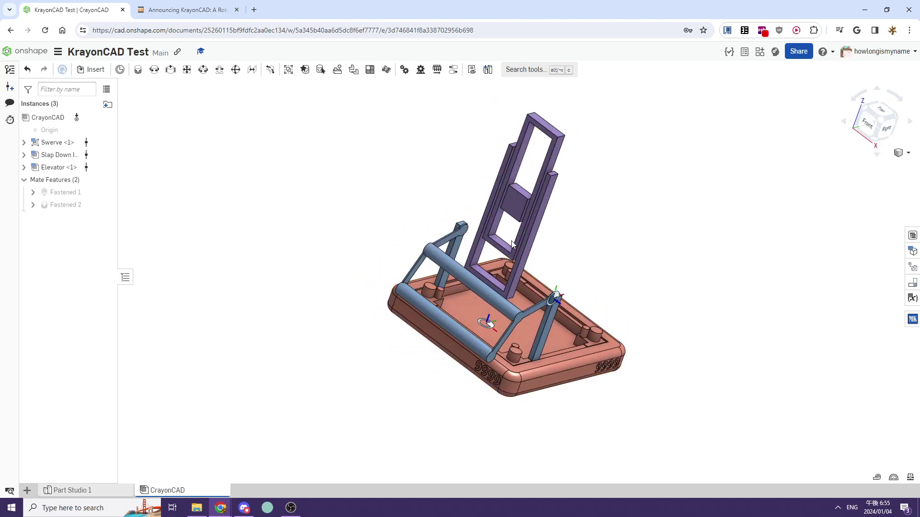
{"action": "right_click_drag", "start_coordinate": [563, 331], "coordinate": [510, 337]}
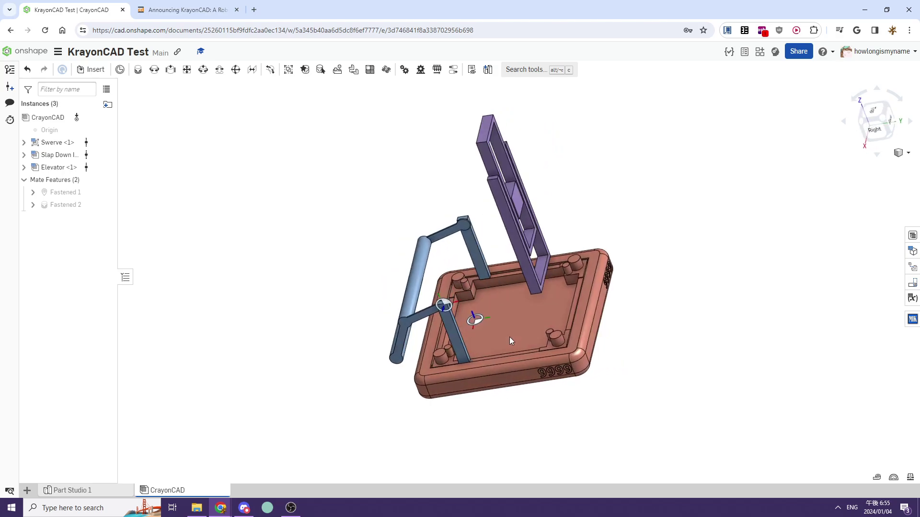